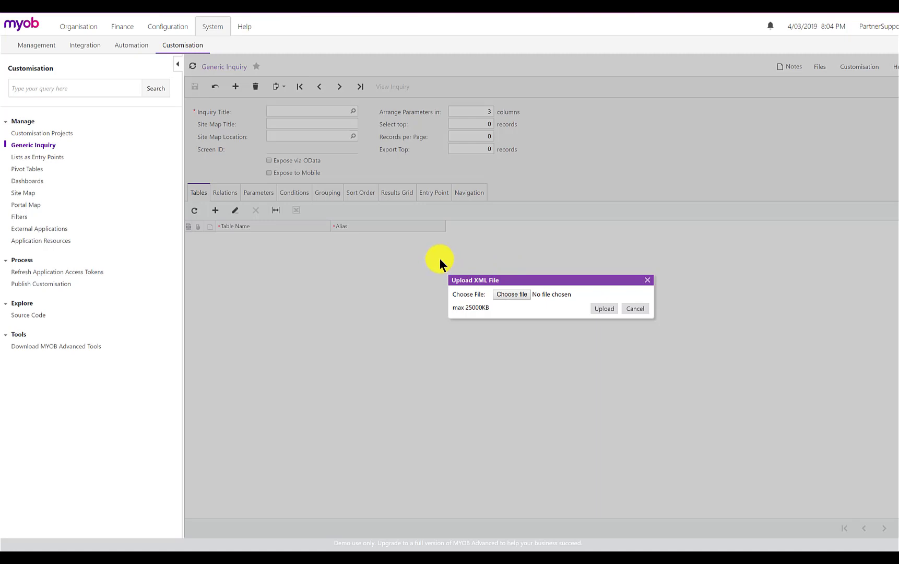
Upload PH-Customer (PH000003).xml as a generic inquiry
click(511, 294)
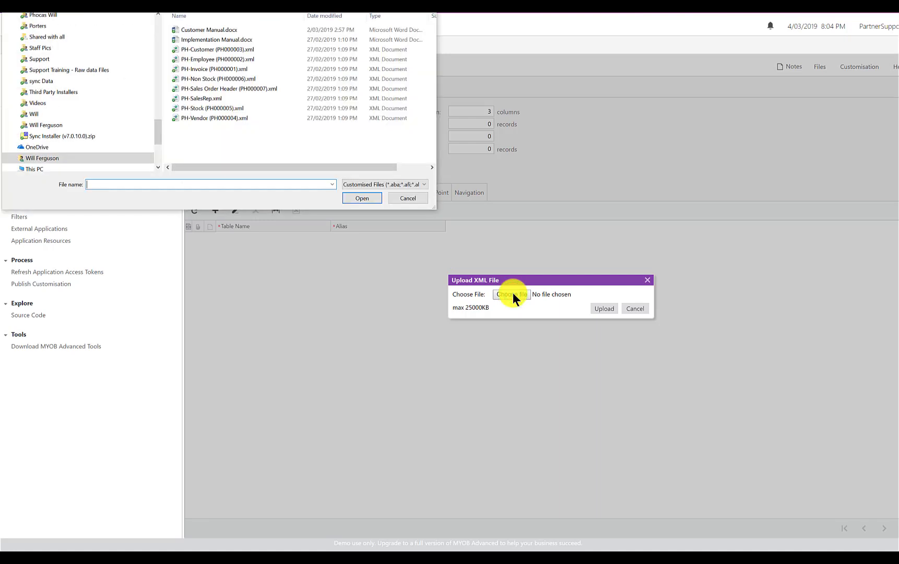
click(193, 53)
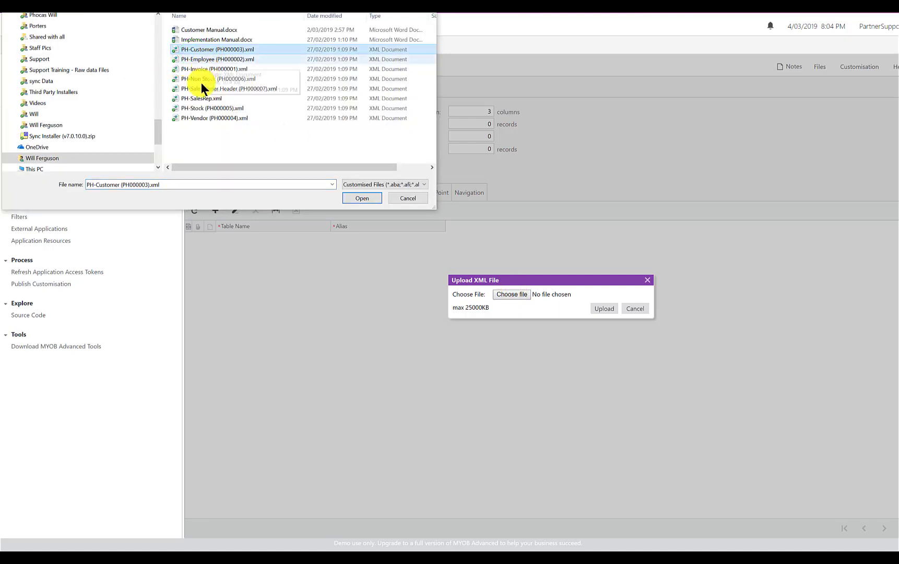
click(191, 49)
click(355, 197)
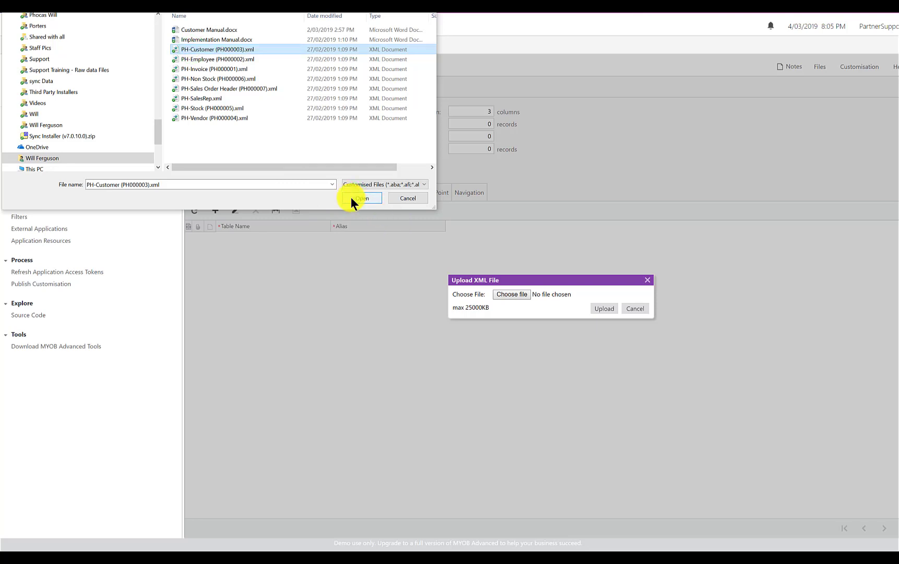
click(360, 199)
click(602, 311)
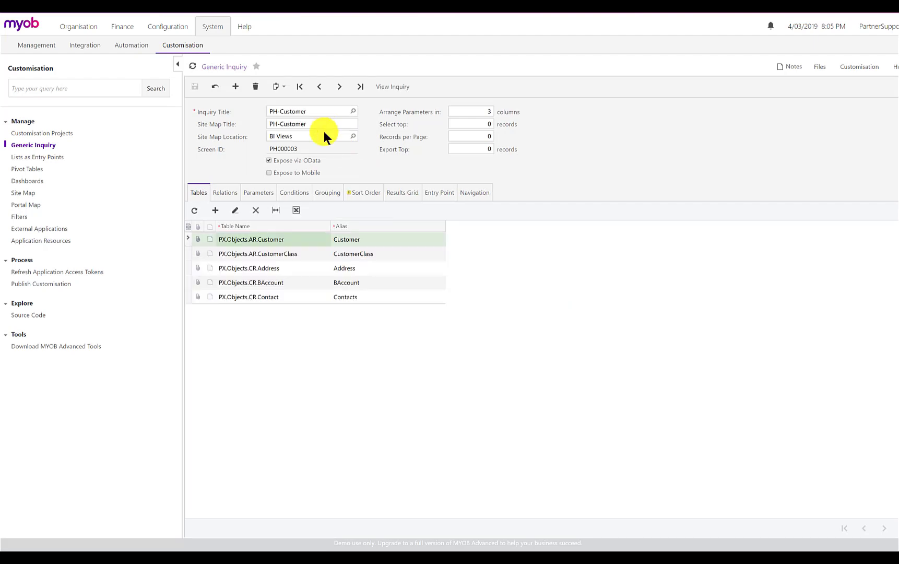
Import the generic inquiry from PH-Employee (PH000002).xml
click(285, 89)
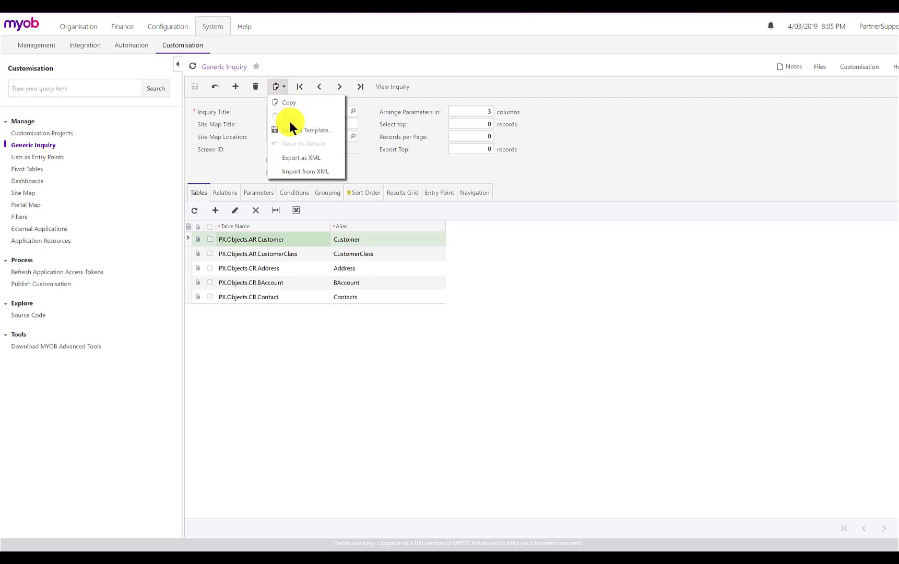
click(305, 175)
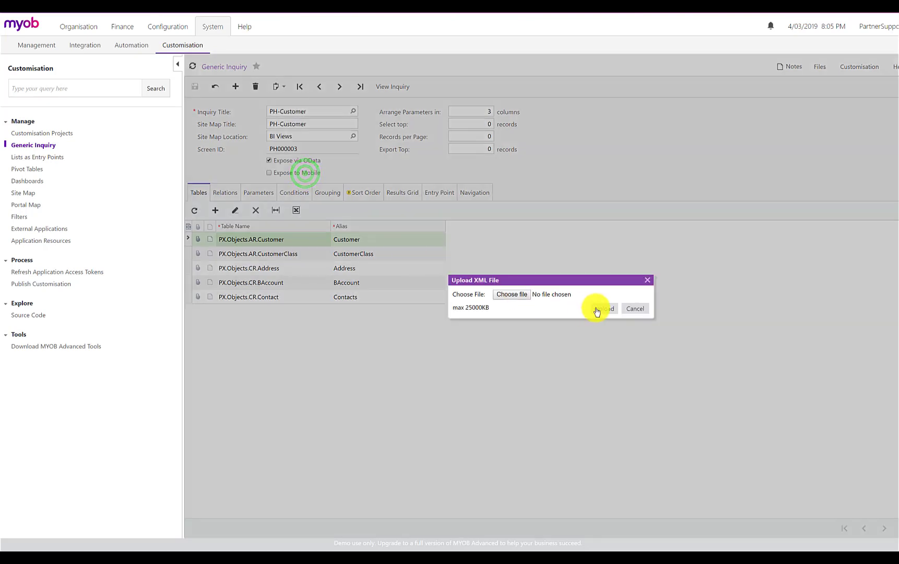
click(520, 295)
click(196, 57)
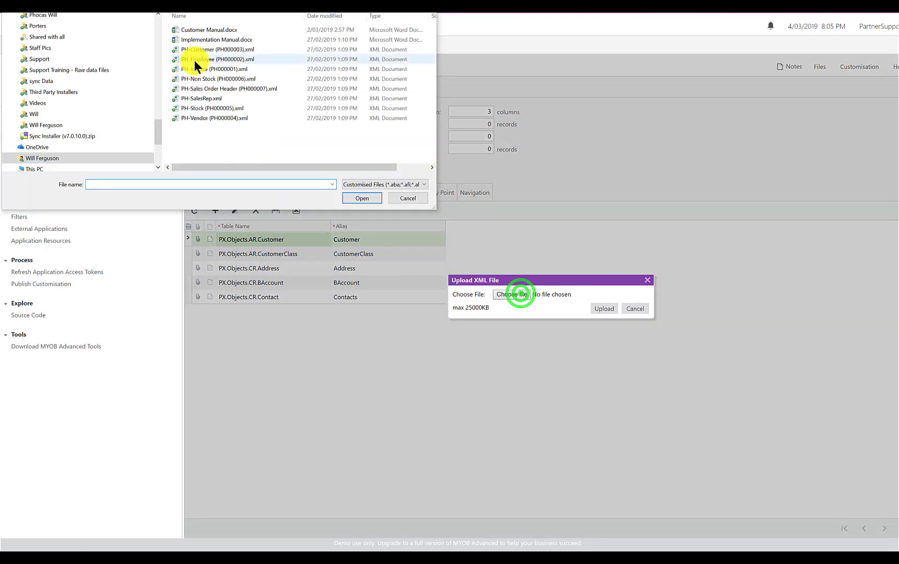
click(362, 198)
click(598, 309)
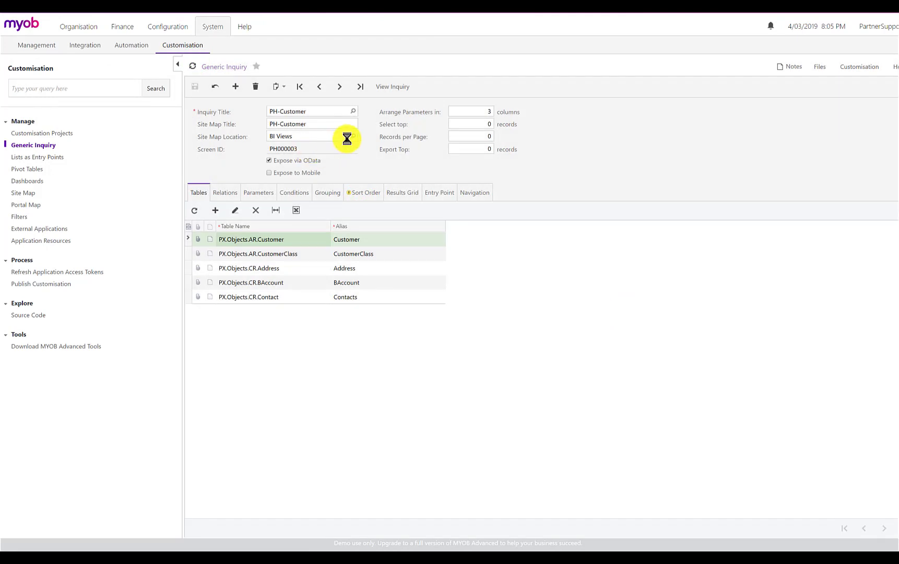
Import the generic inquiry from PH-Invoice (PH000001).xml
click(281, 86)
click(301, 171)
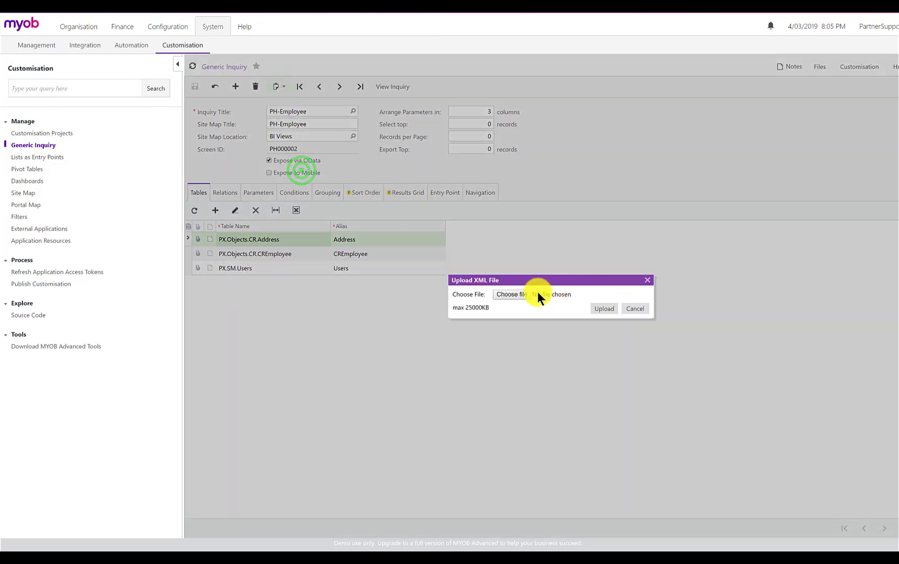
click(520, 294)
click(196, 69)
click(361, 197)
click(598, 308)
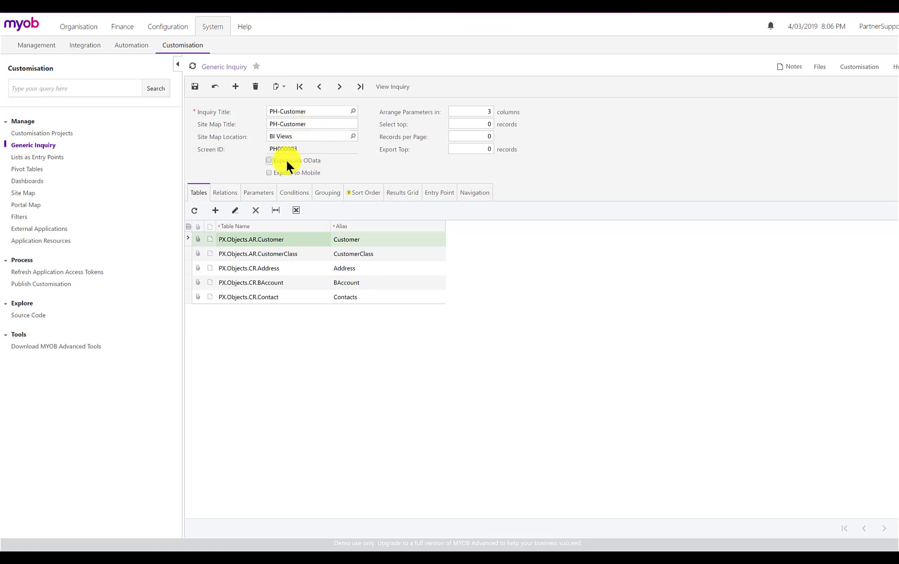
Enable Expose via OData for the PH-Customer inquiry and check that setting across the inquiry titles matching "ph-"
click(269, 160)
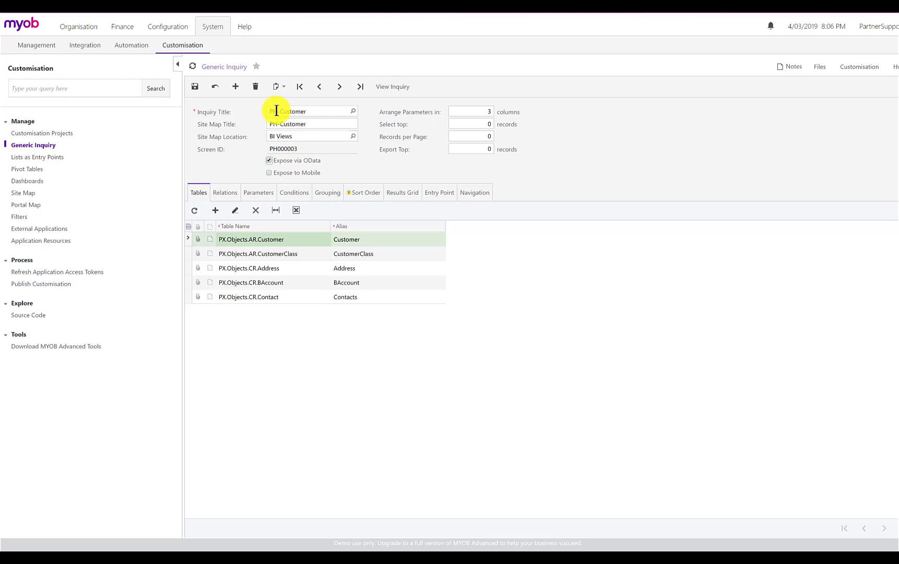
click(352, 112)
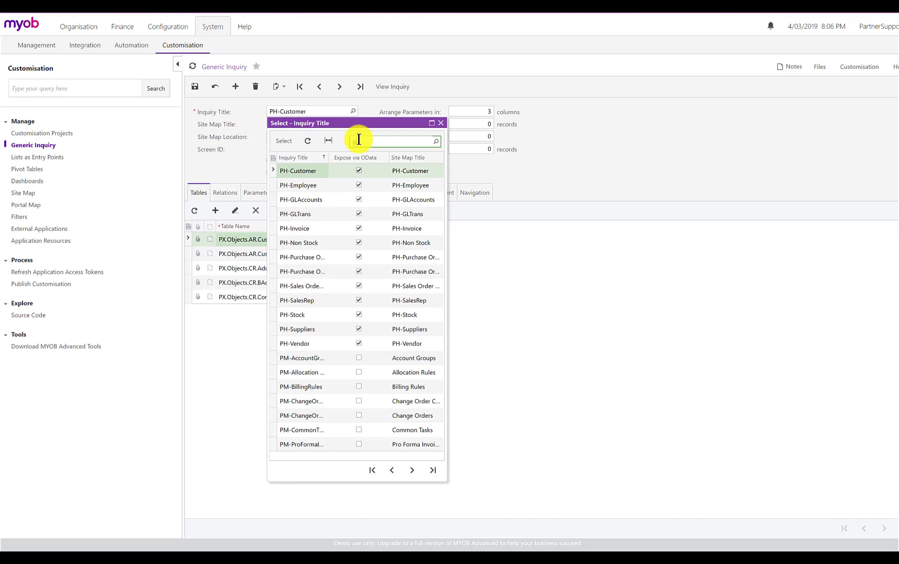
text(ph-)
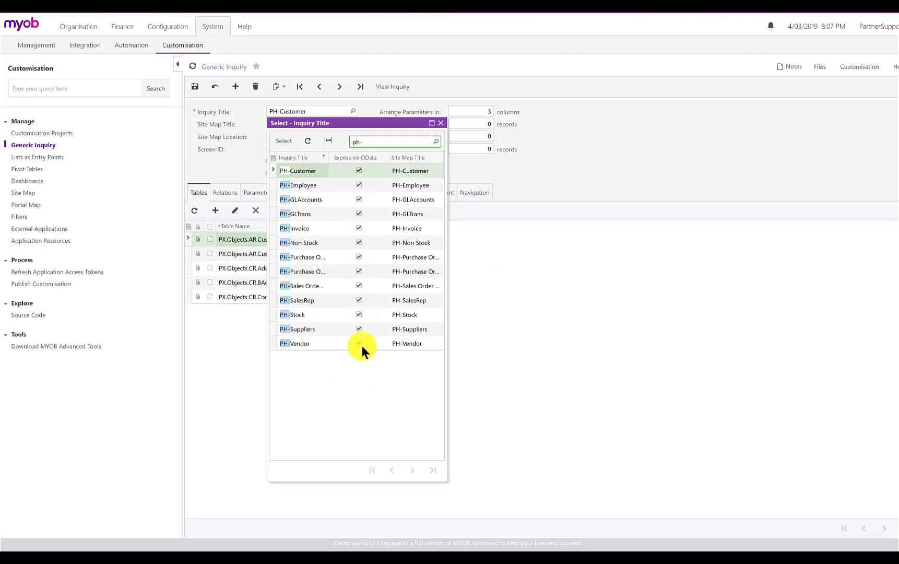
click(440, 123)
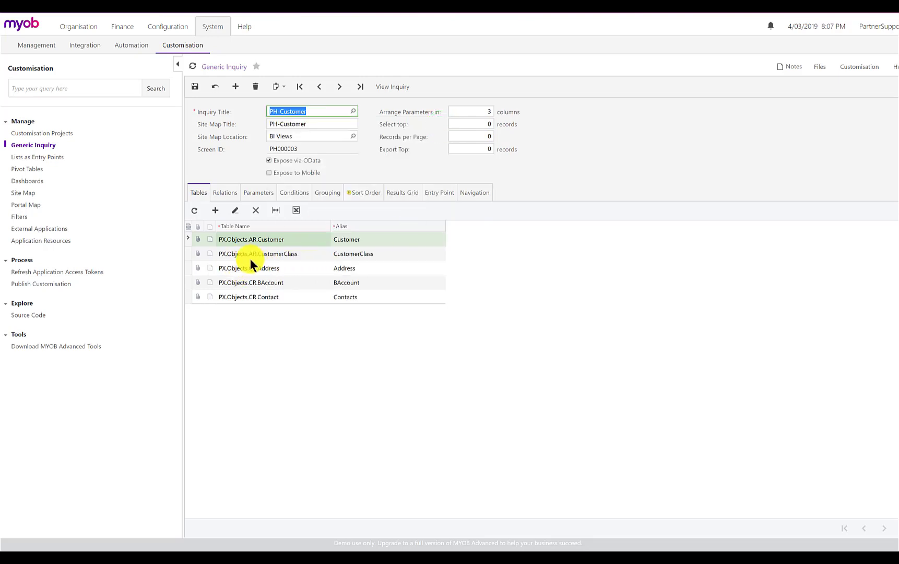
Review the PH-Customer inquiry's results grid fields and view its output, discarding unsaved changes
click(310, 112)
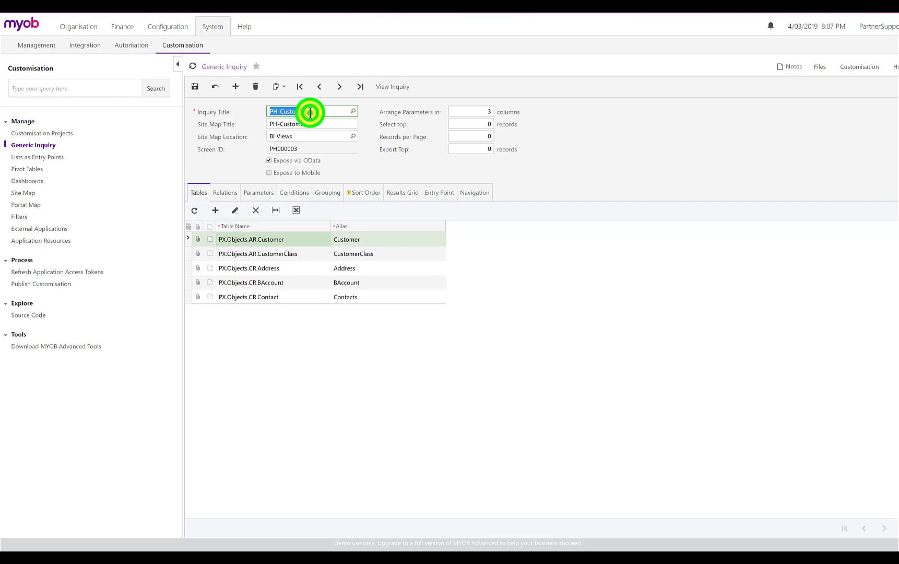
click(403, 193)
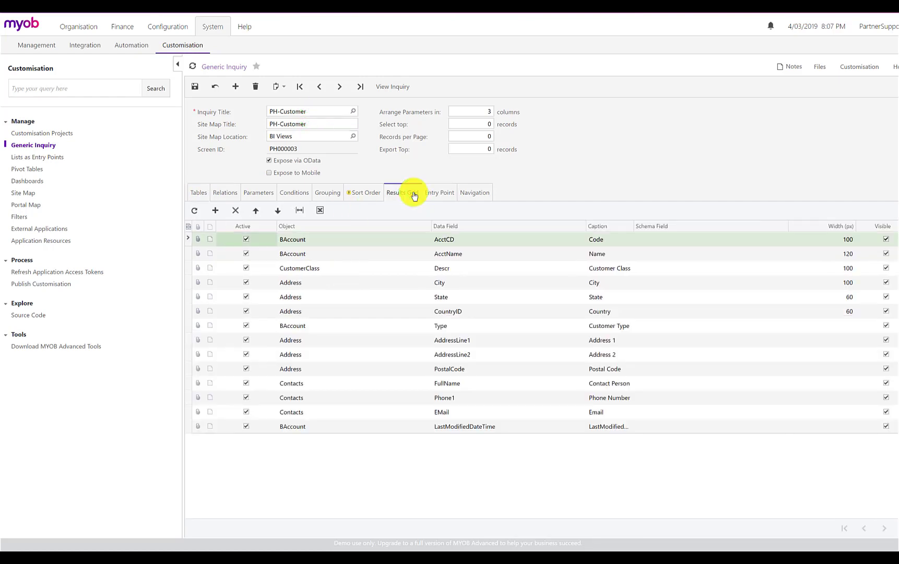
click(299, 415)
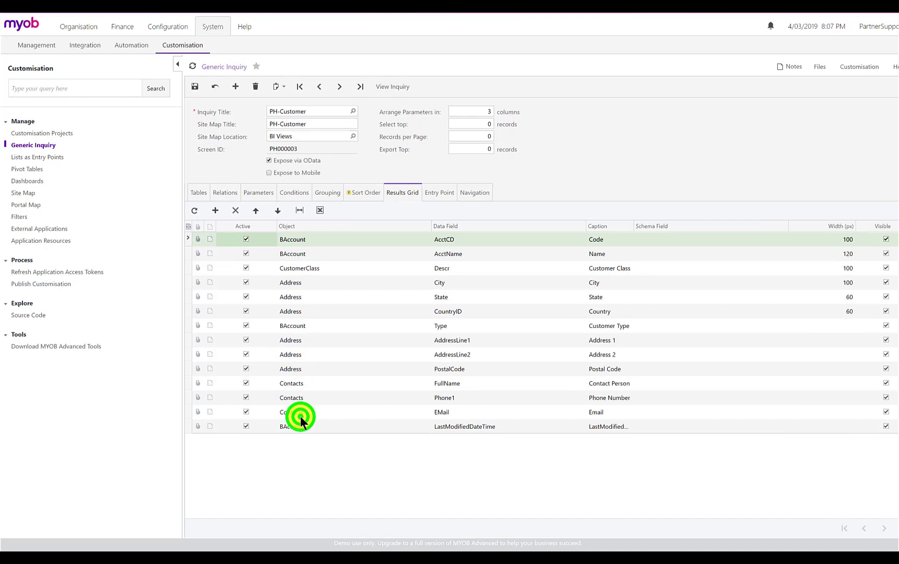
click(396, 88)
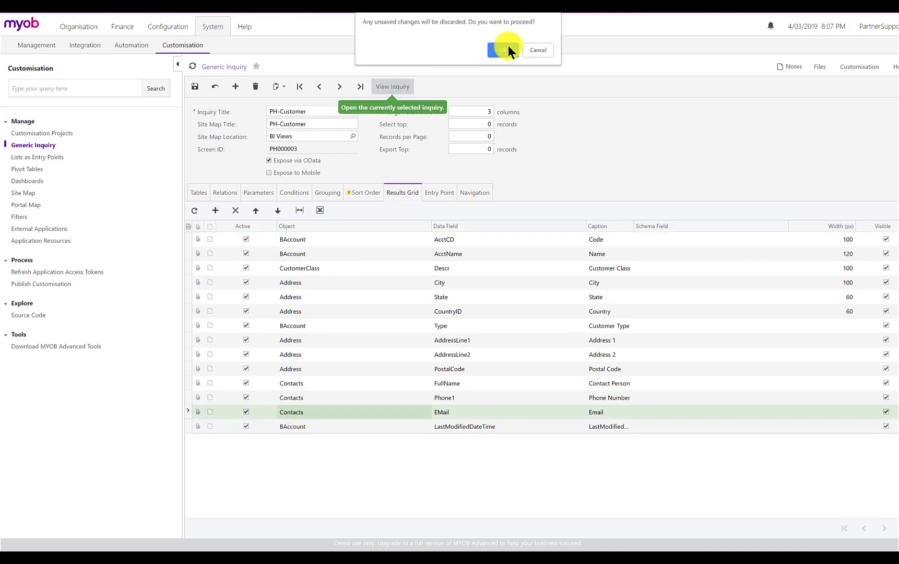
click(502, 50)
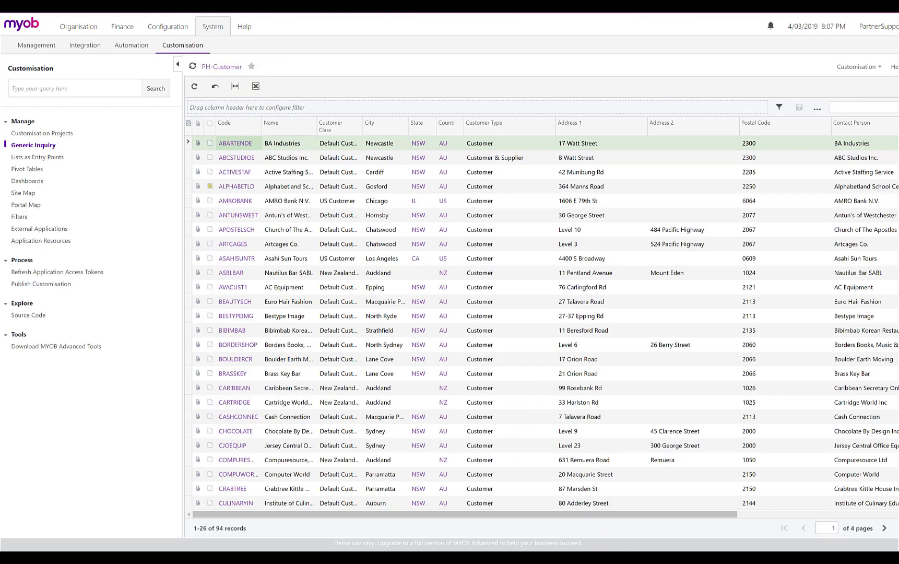
mouse_move(682, 559)
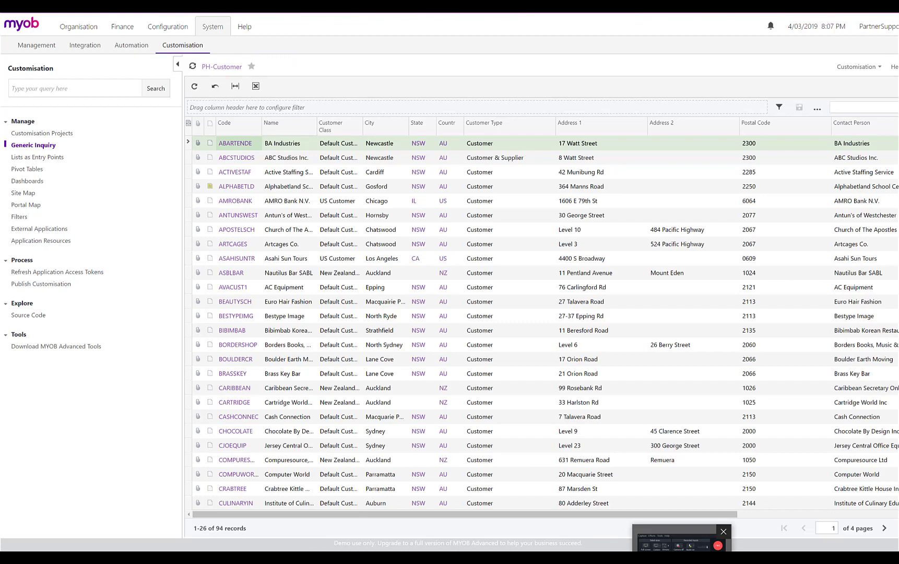
click(715, 543)
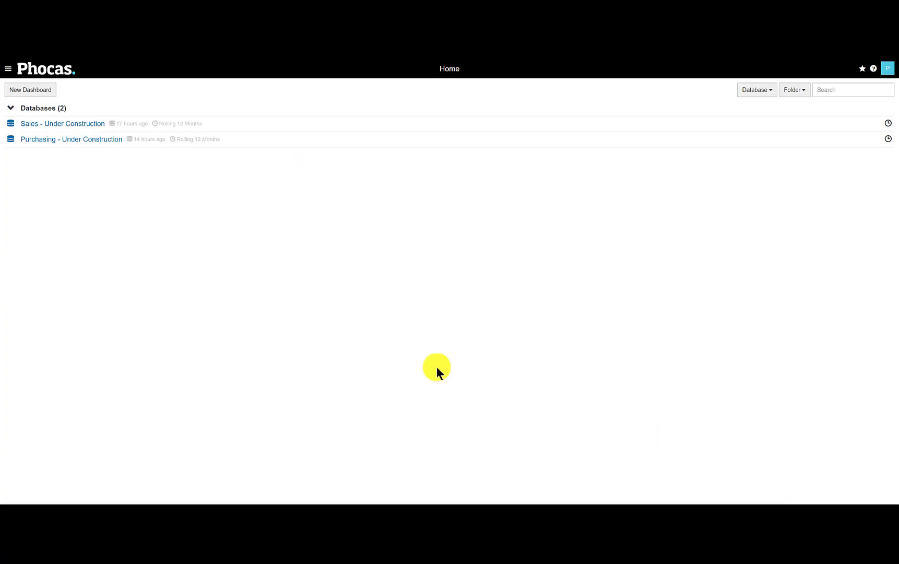
In Phocas, open the code of the MYOB Advanced API custom action at its beginning
click(8, 68)
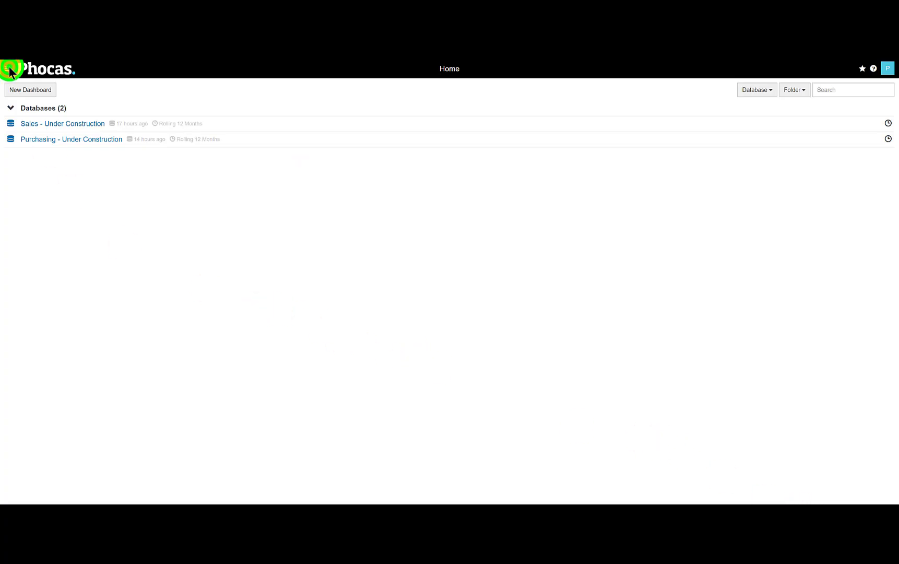
click(30, 113)
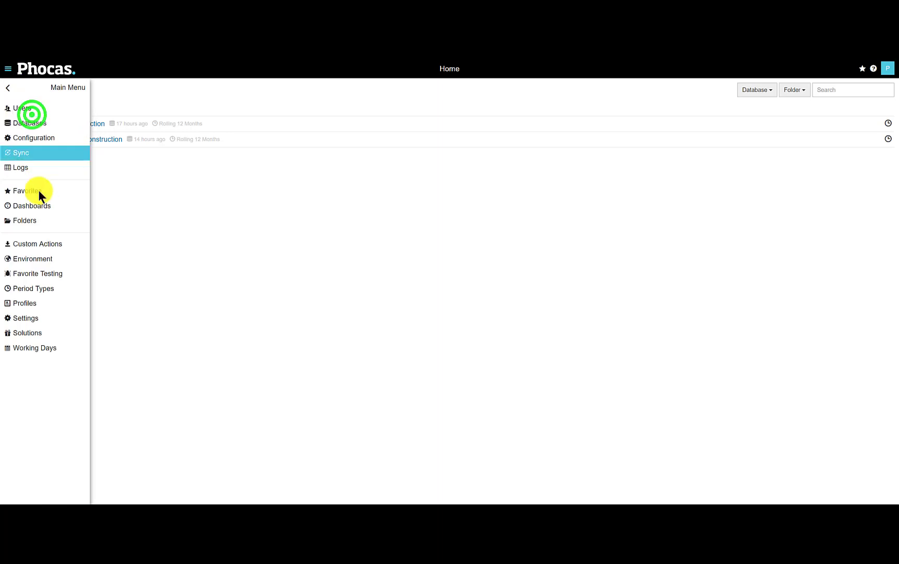
click(40, 243)
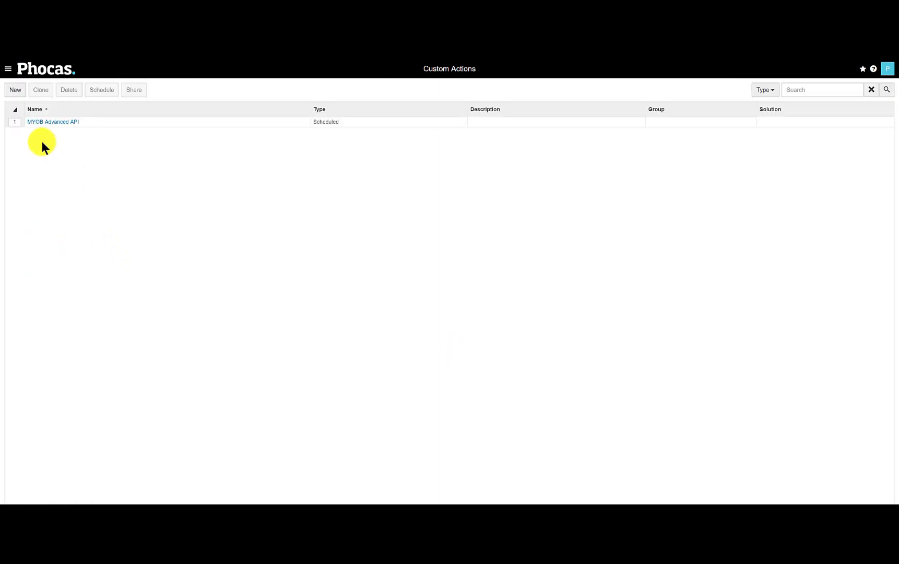
click(18, 123)
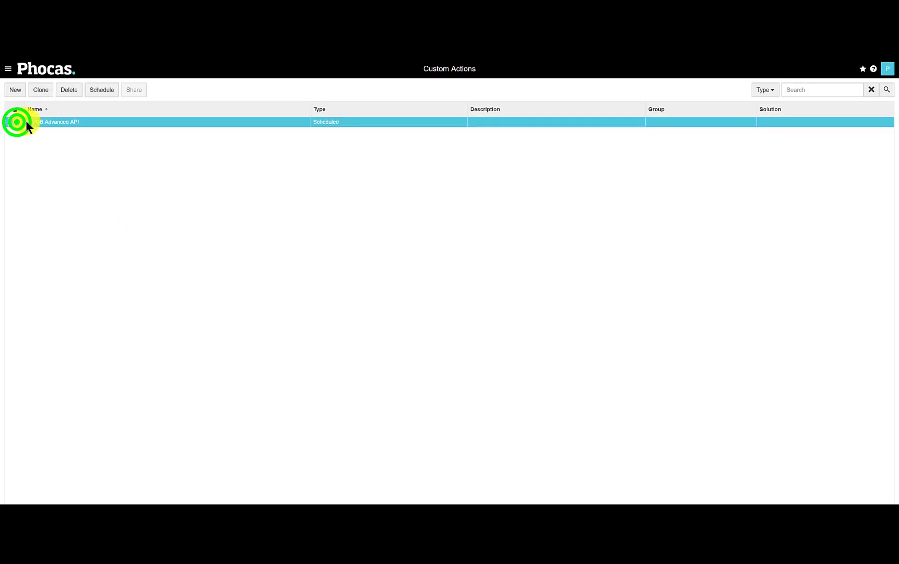
click(34, 126)
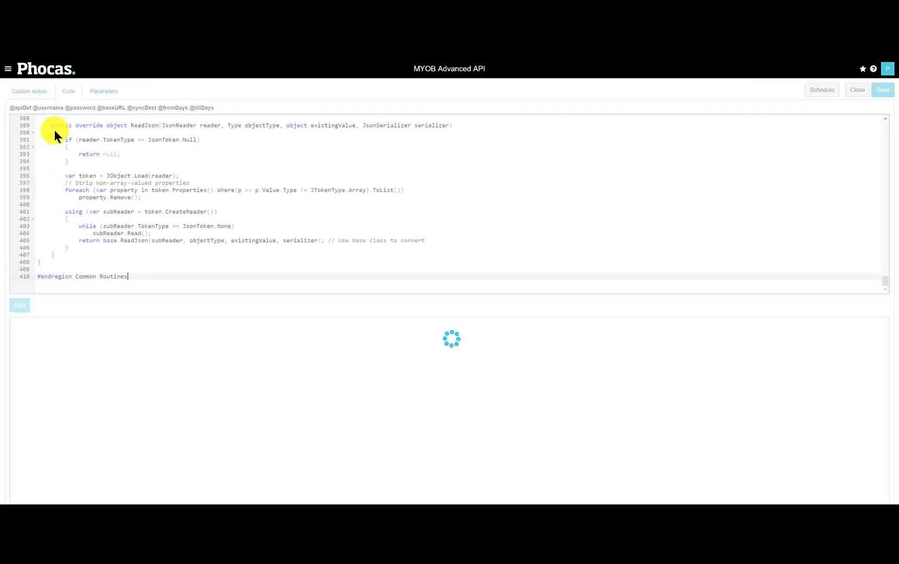
drag(885, 281, 883, 126)
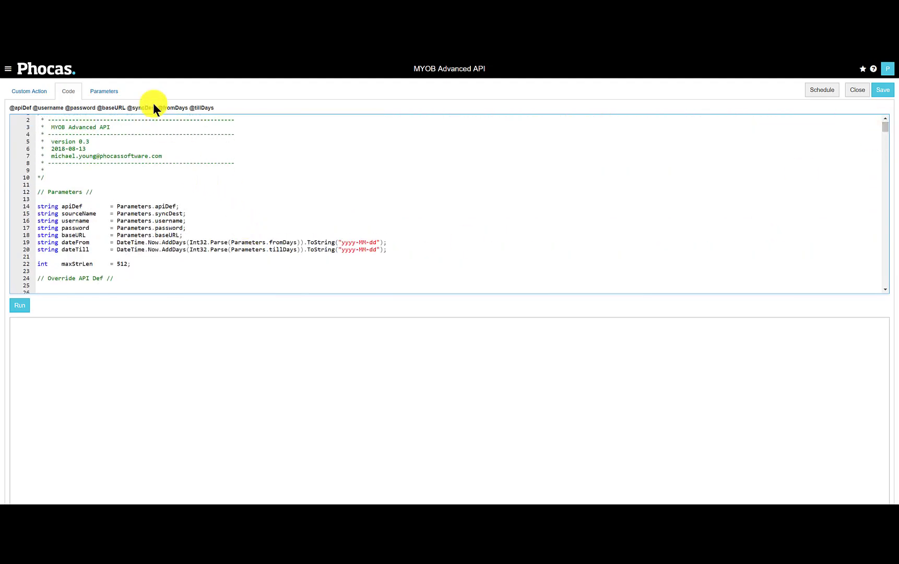
Examine the custom action's parameters, including the base URL, password and username values
click(114, 92)
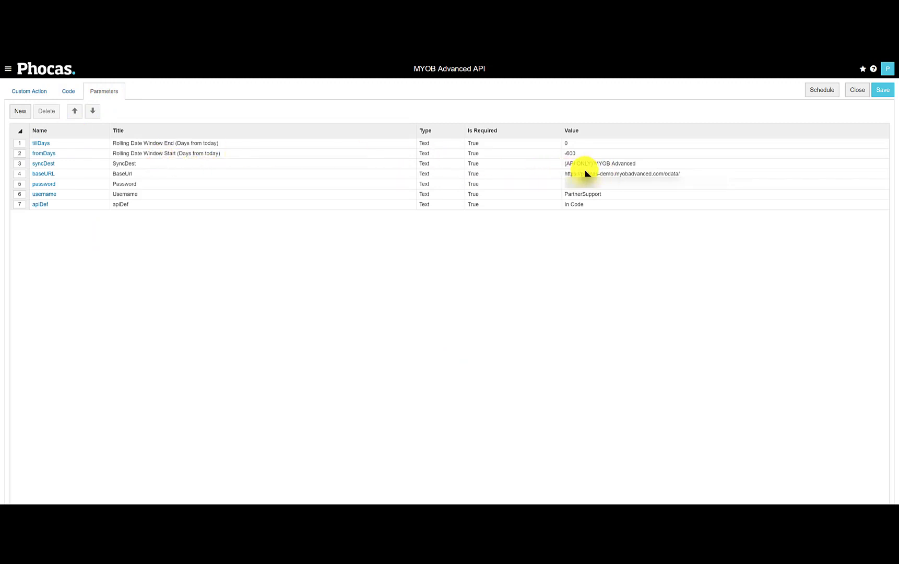
click(686, 175)
click(683, 175)
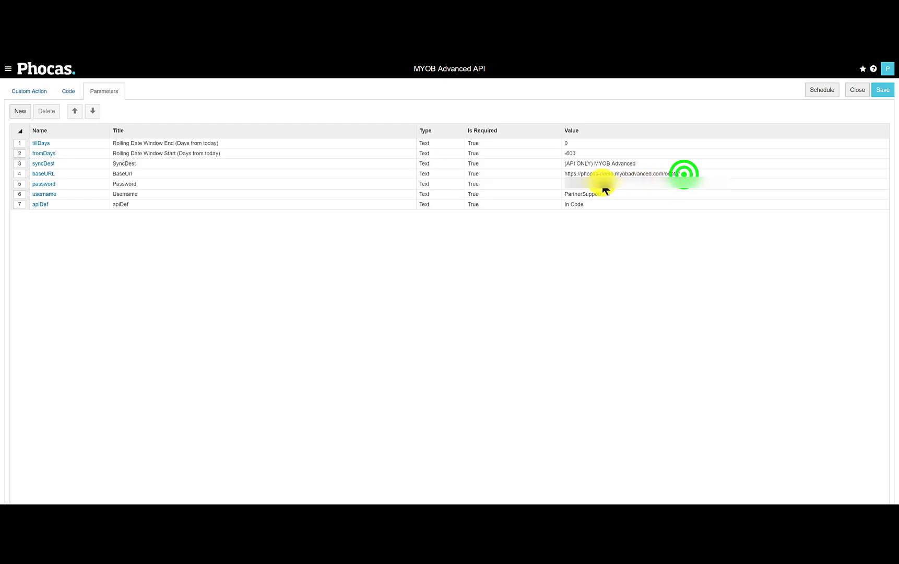
click(598, 191)
click(607, 196)
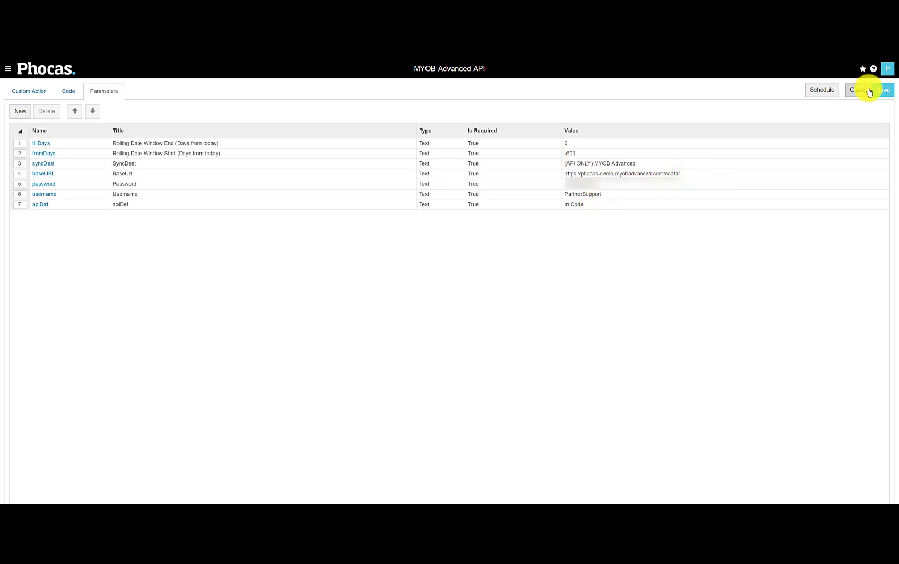
Run the MYOB Advanced API custom action's code
click(61, 89)
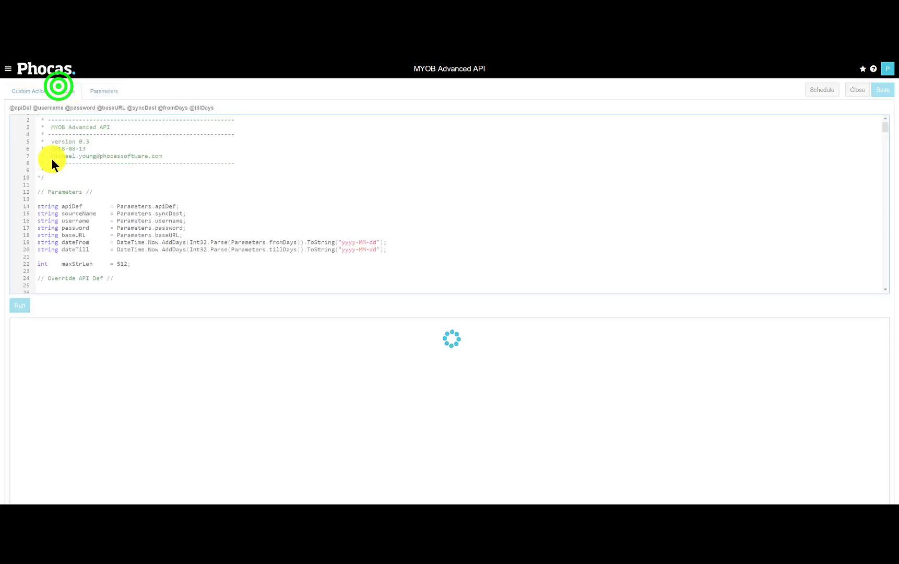
click(19, 308)
scroll(57, 151, down, 5)
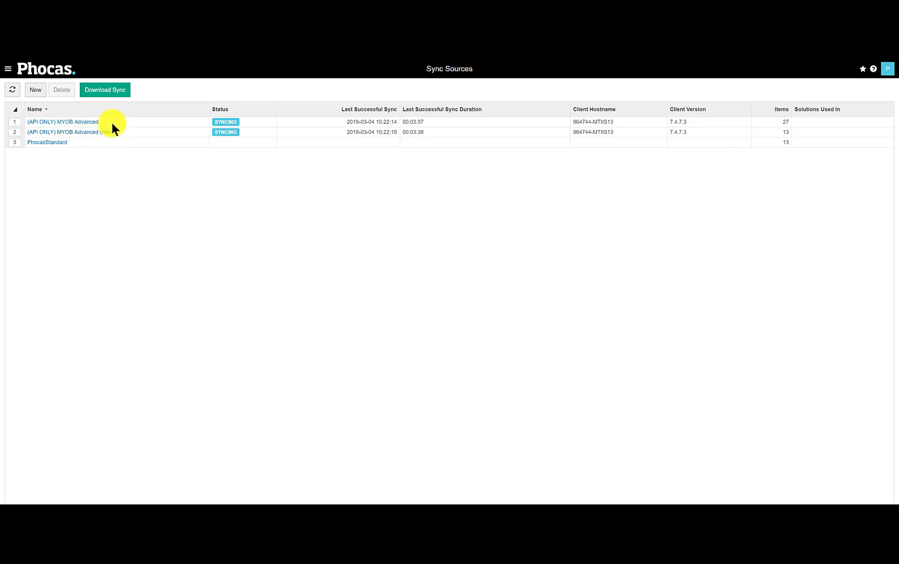
Start a schedule for the MYOB Advanced API custom action and set its frequency to Daily
click(34, 122)
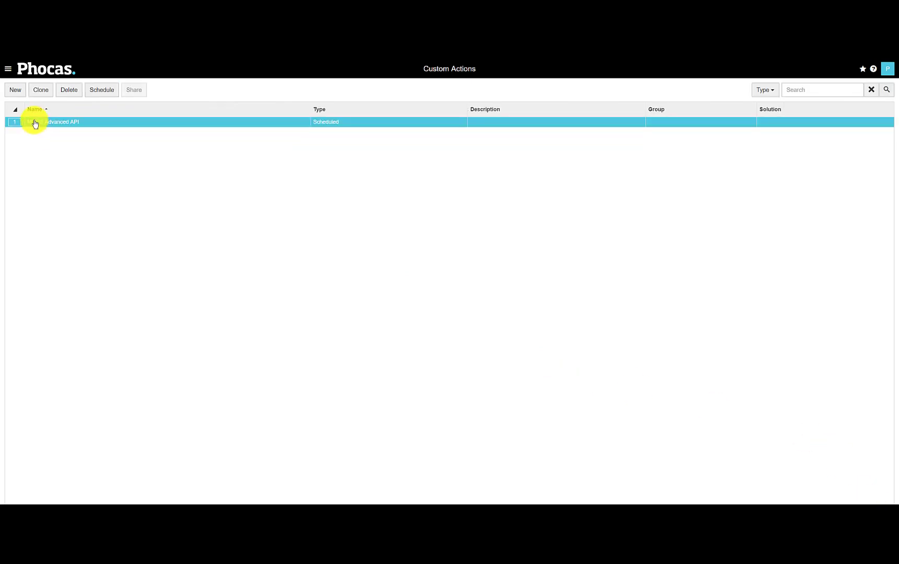
click(40, 124)
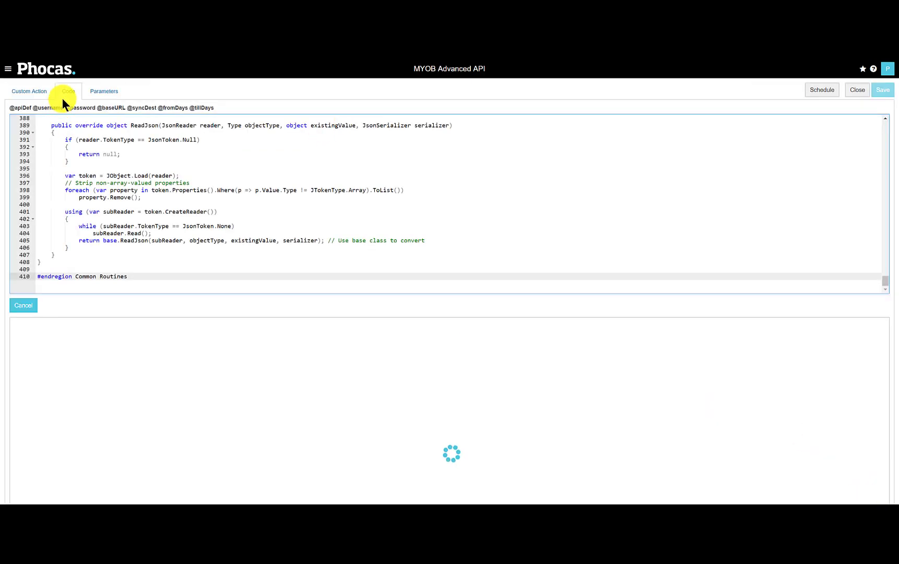
click(820, 90)
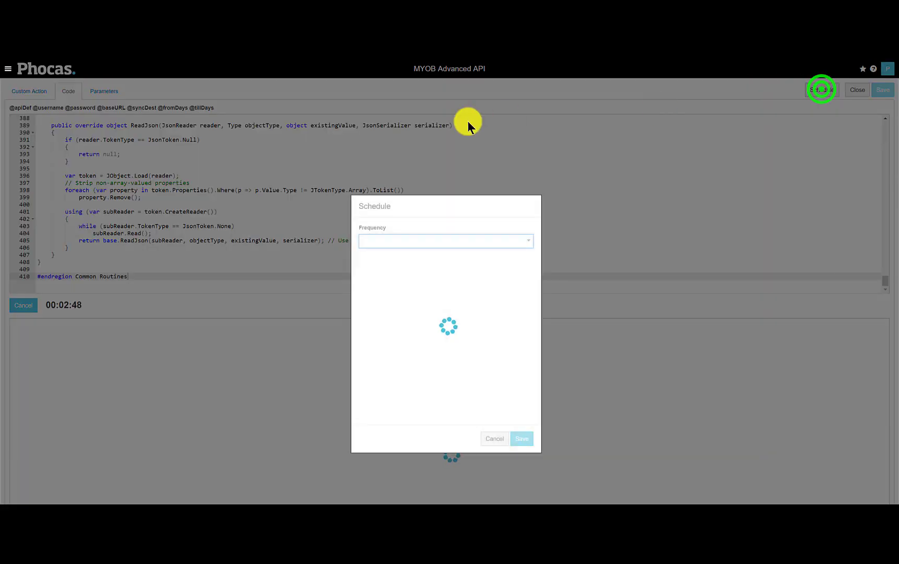
click(404, 244)
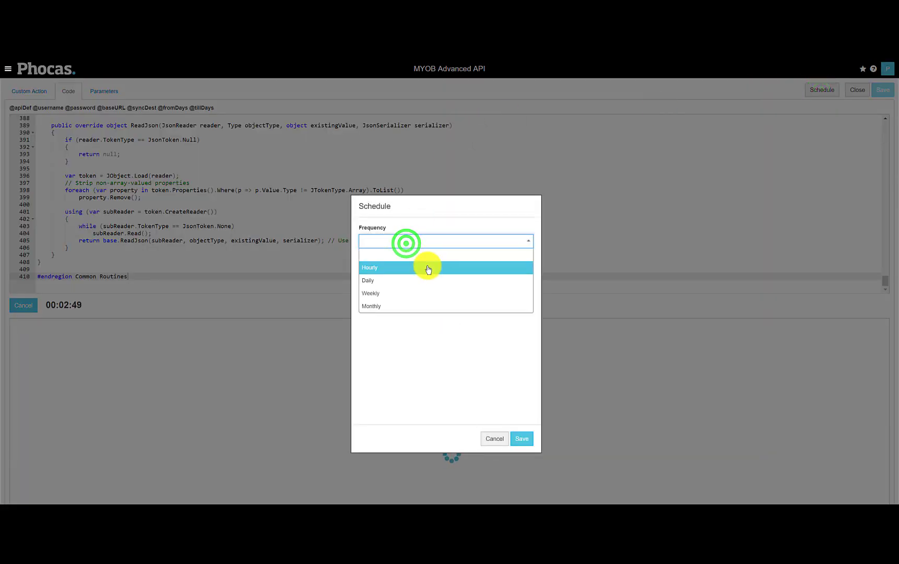
click(415, 282)
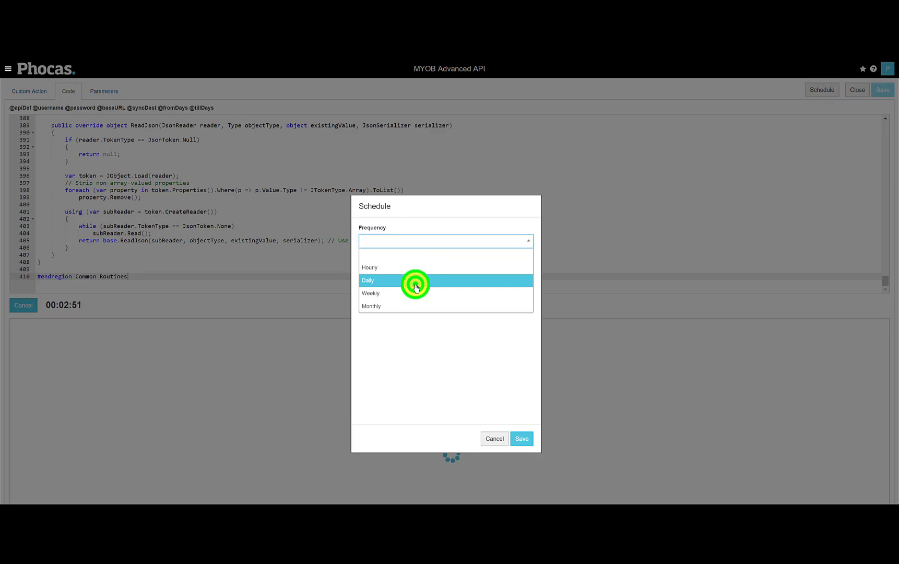
Set the custom action's daily run time to 00:30 in the UTC timezone and save the schedule
click(381, 302)
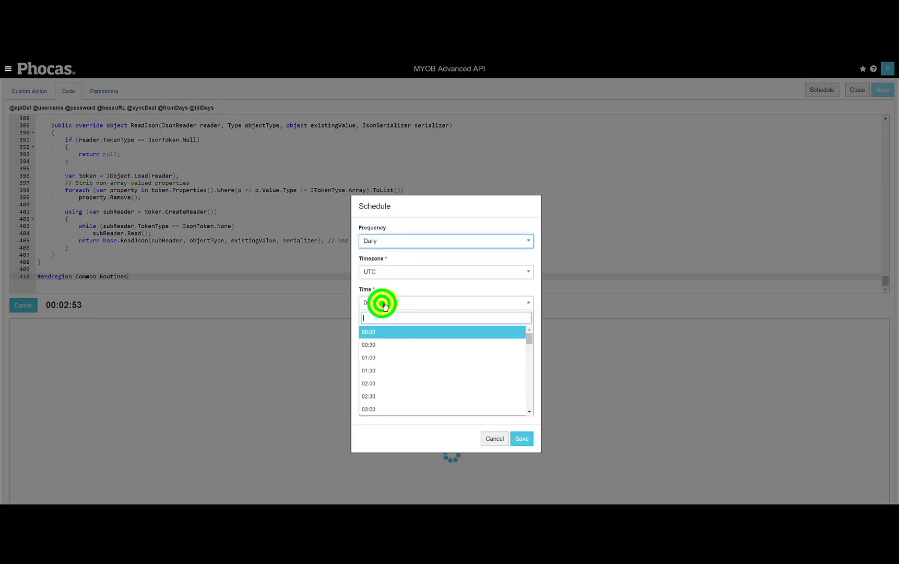
click(389, 264)
click(389, 266)
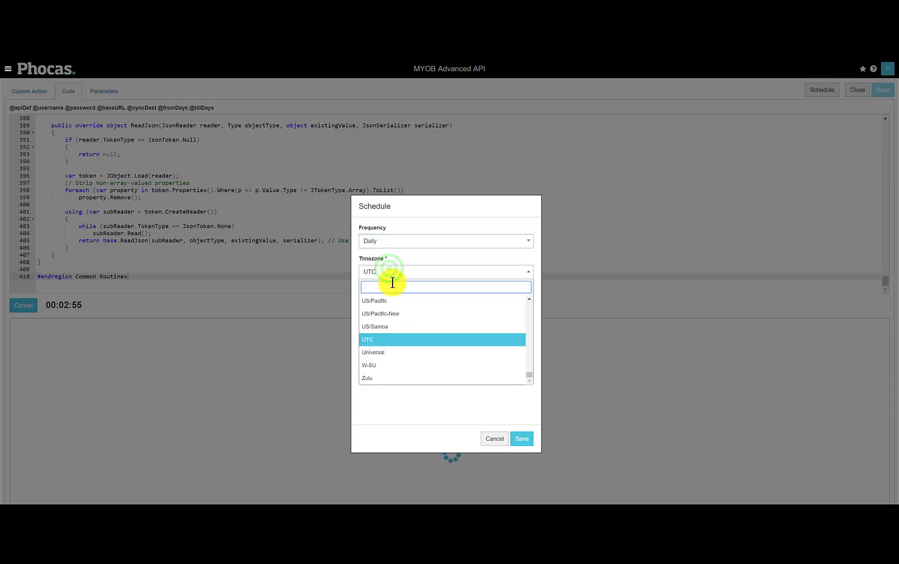
click(299, 305)
click(380, 303)
click(383, 344)
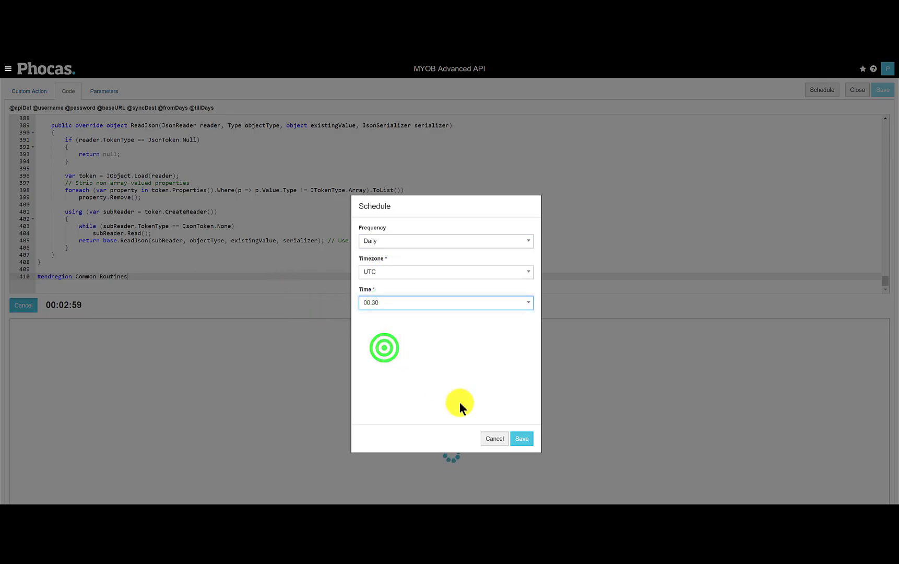
click(438, 241)
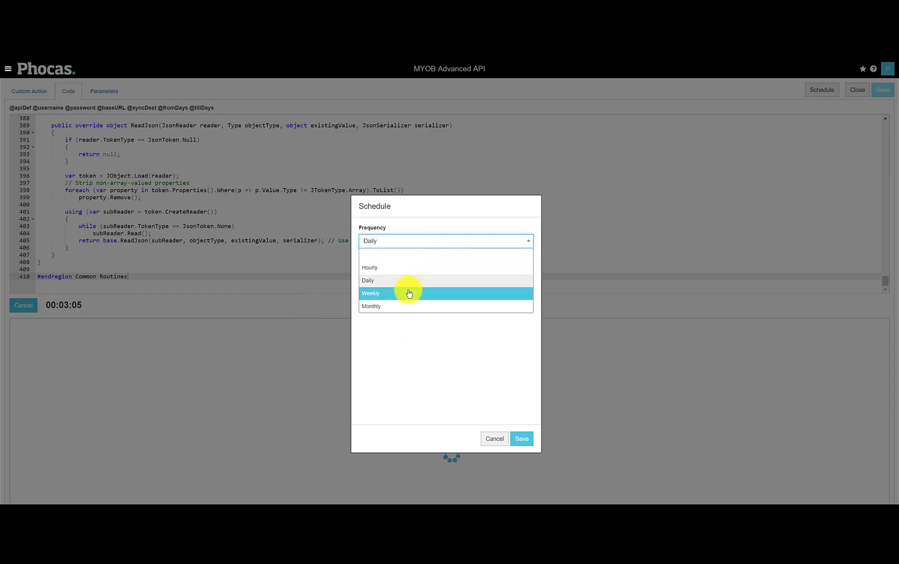
click(417, 240)
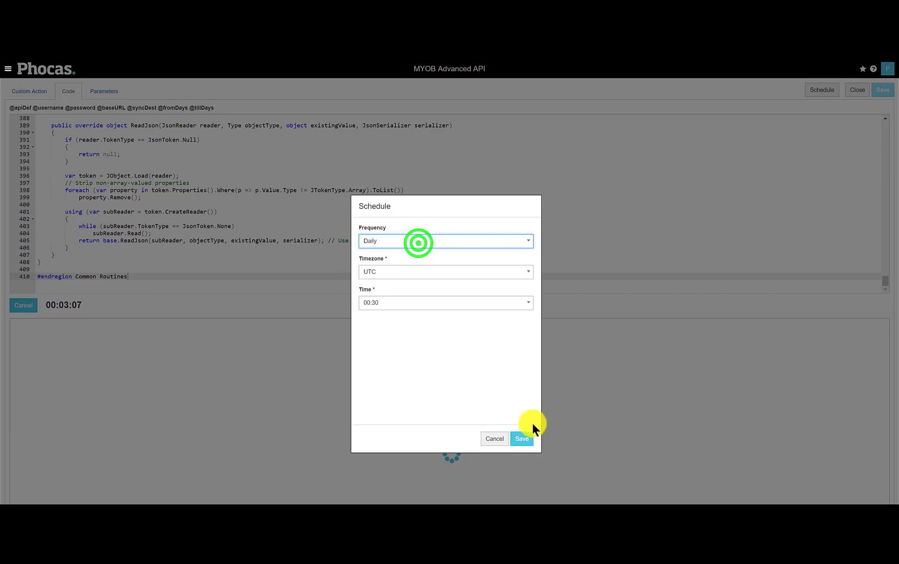
click(524, 438)
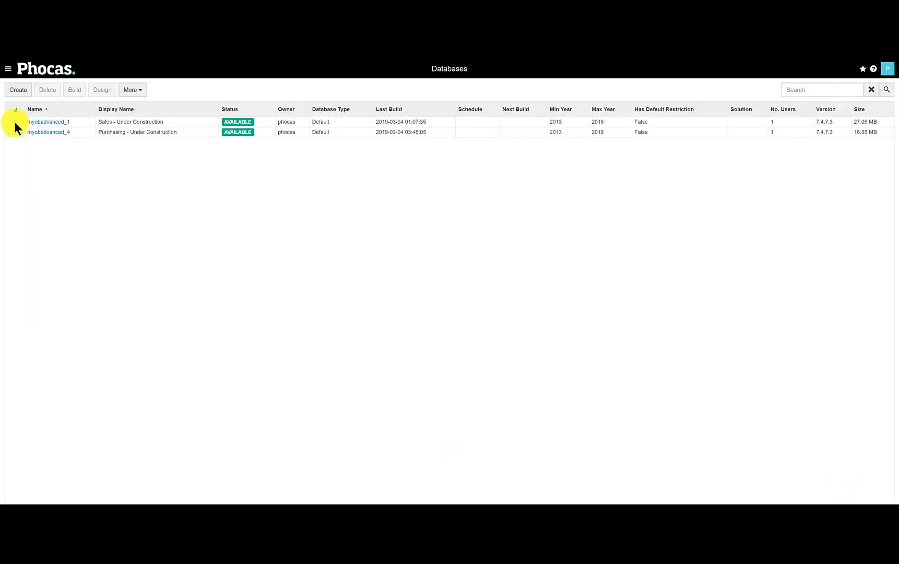
Schedule the Sales - Under Construction database to build after sync of all selected sources, with PhocasStandard as the source, and save it
click(16, 122)
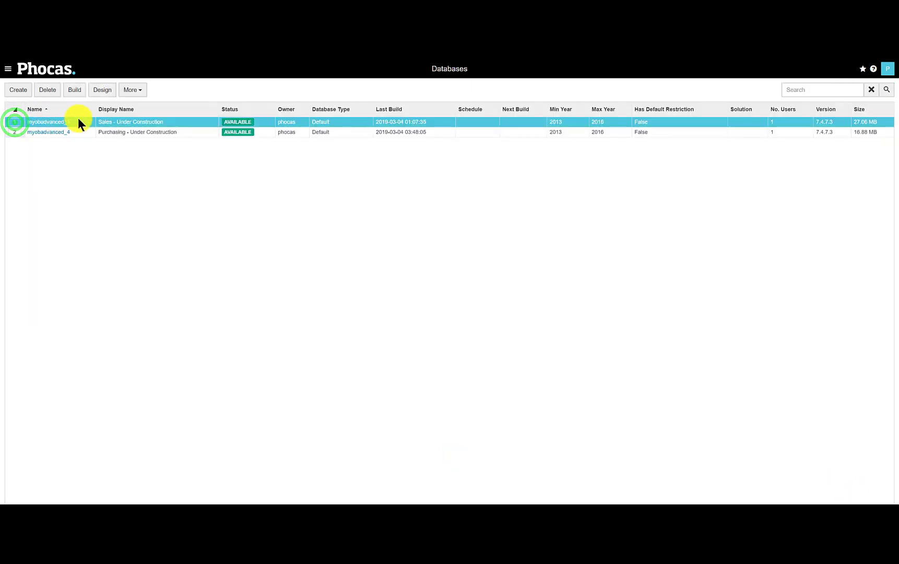
click(57, 124)
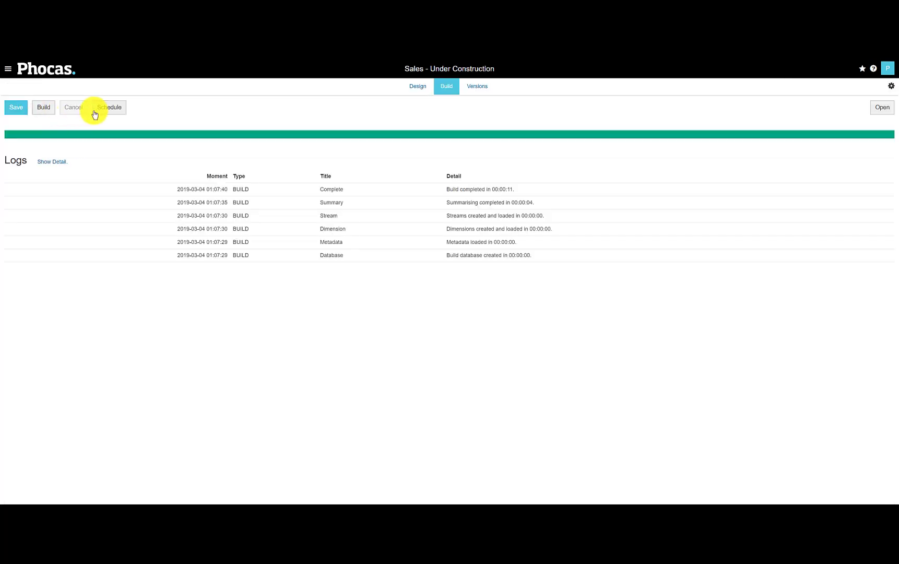
click(108, 108)
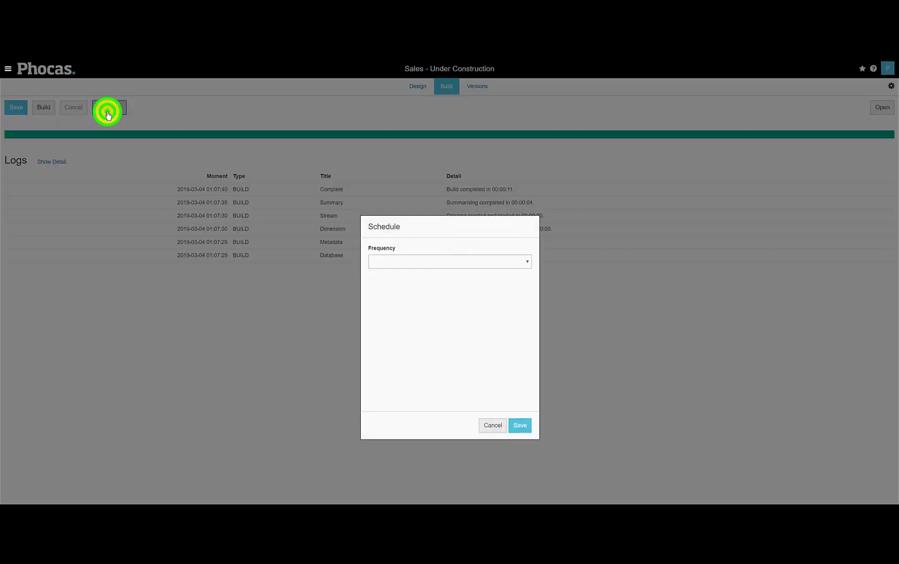
click(526, 260)
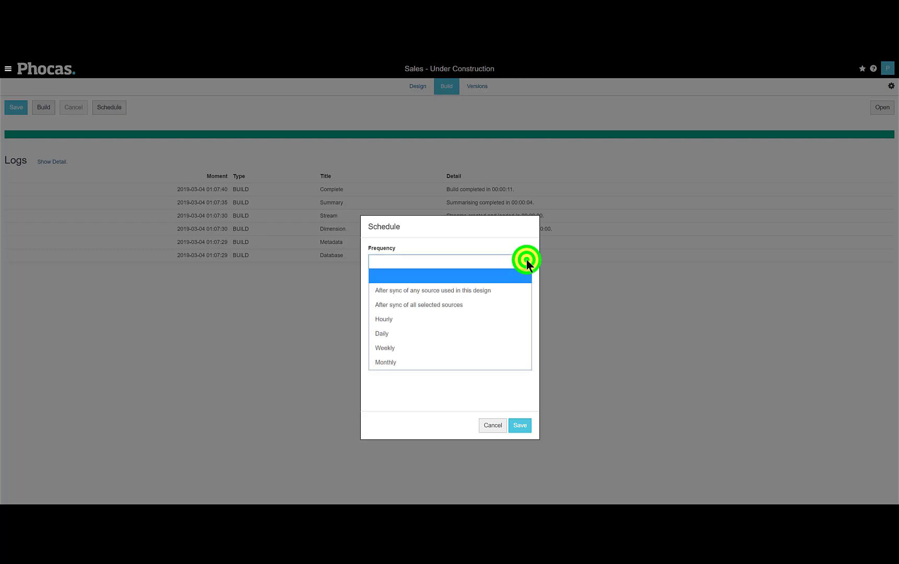
click(479, 304)
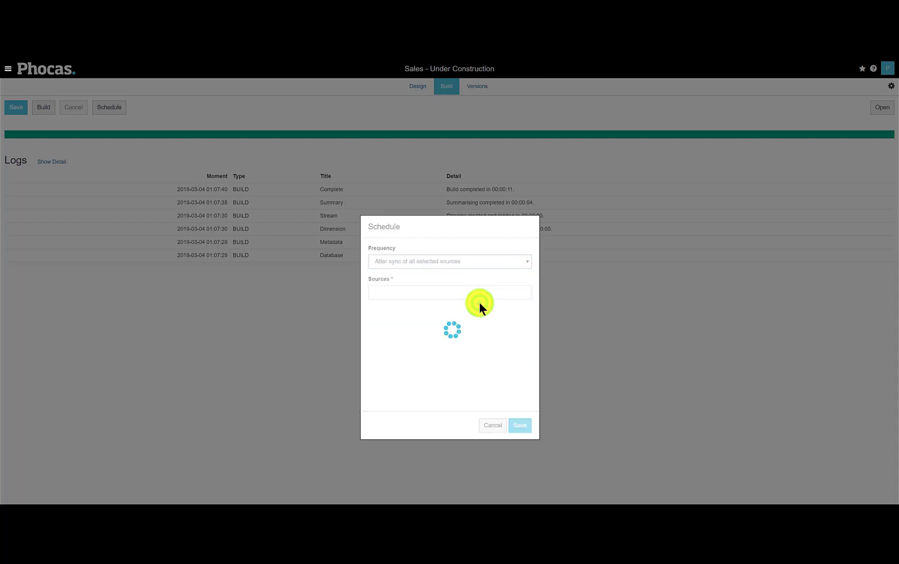
click(439, 291)
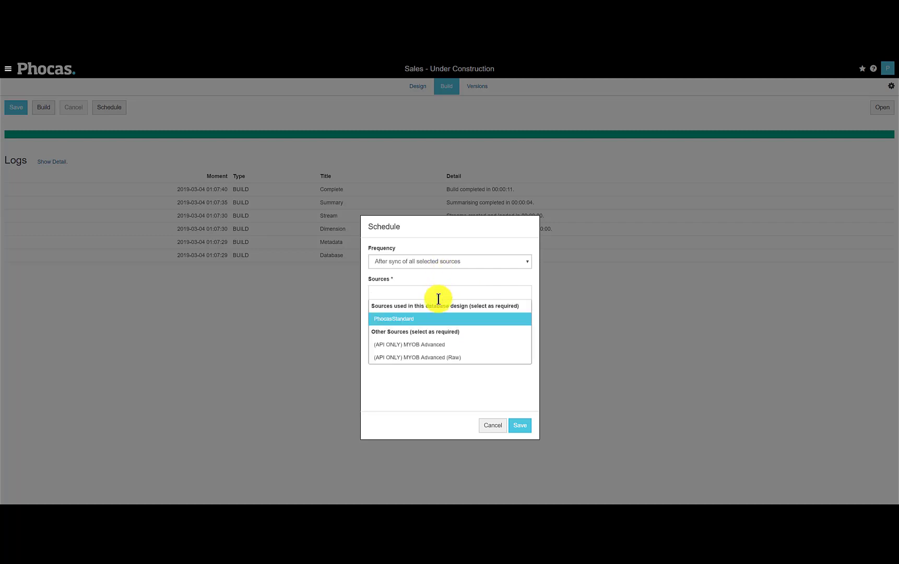
click(422, 319)
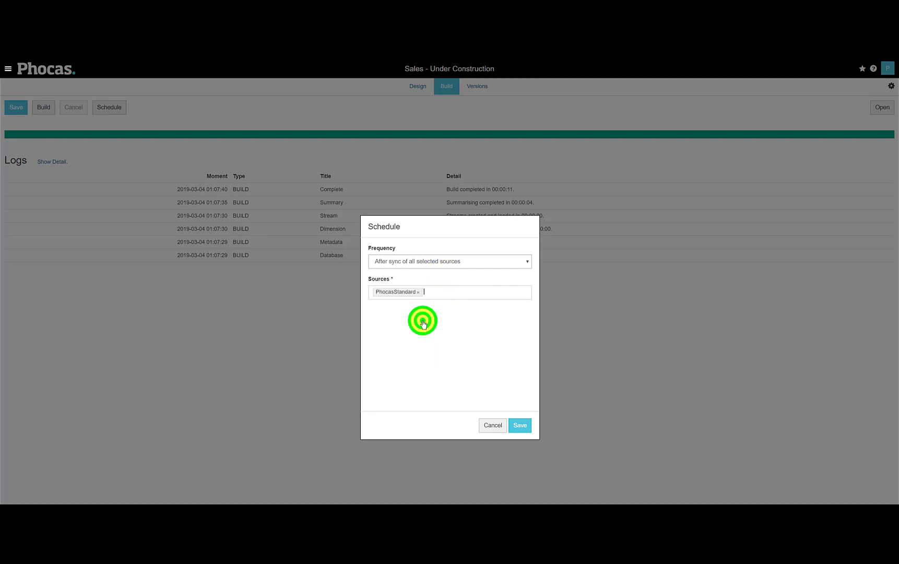
click(522, 425)
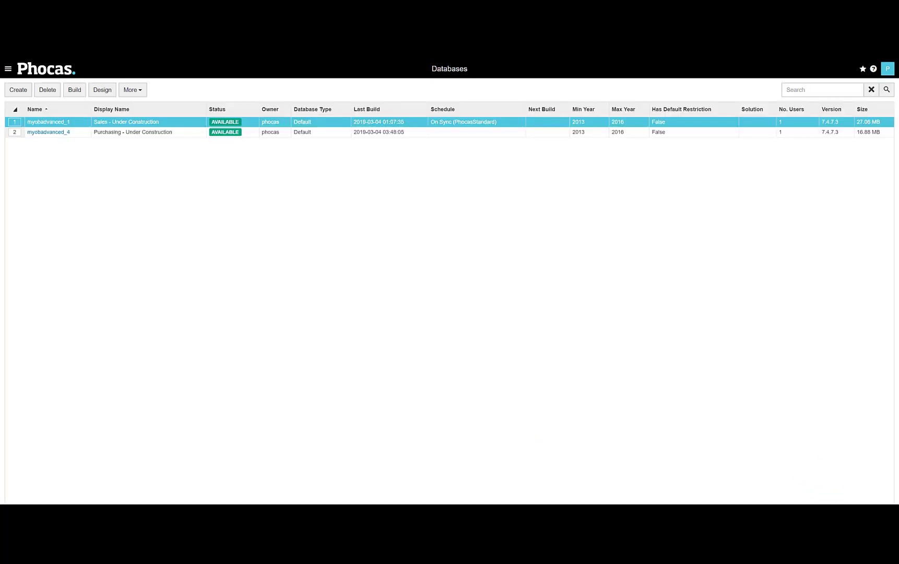
Examine the Sales database's design, including its sync source tables and the CustomerShipTo dimension's properties
click(101, 92)
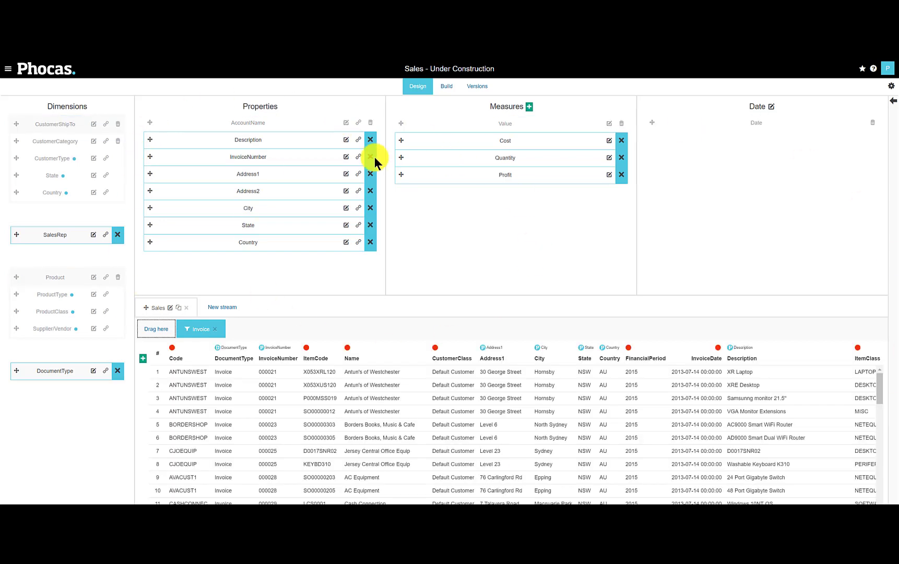
click(892, 105)
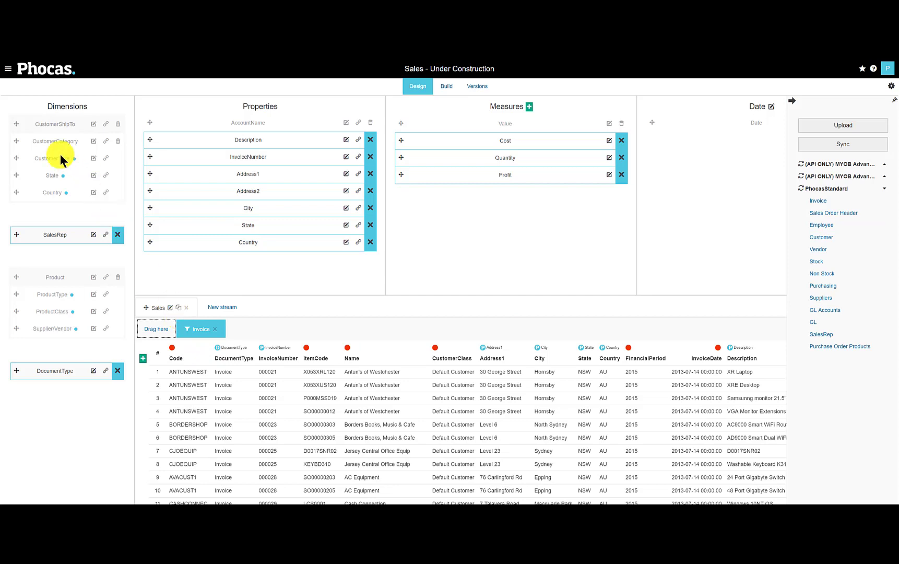
click(51, 124)
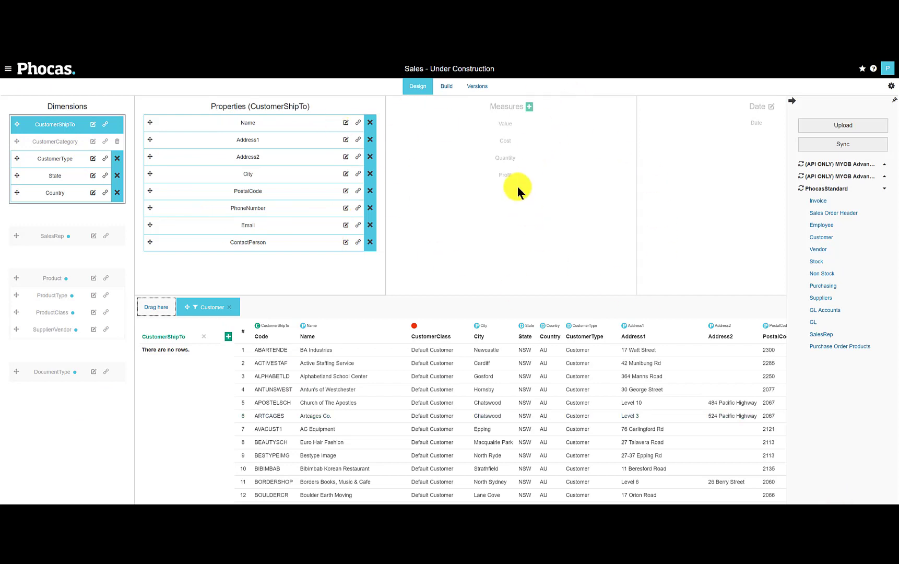
Build the Sales - Under Construction database and open it for analysis
click(448, 88)
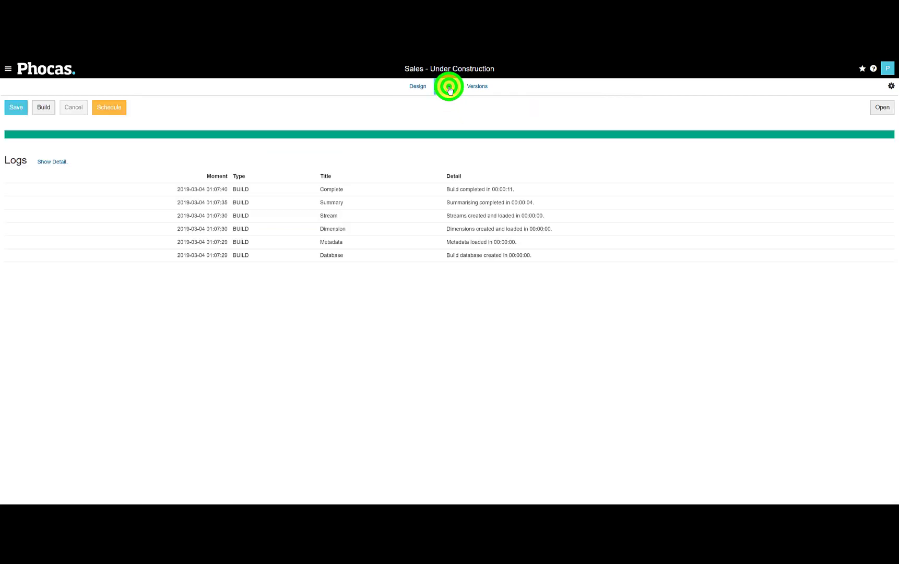
click(43, 110)
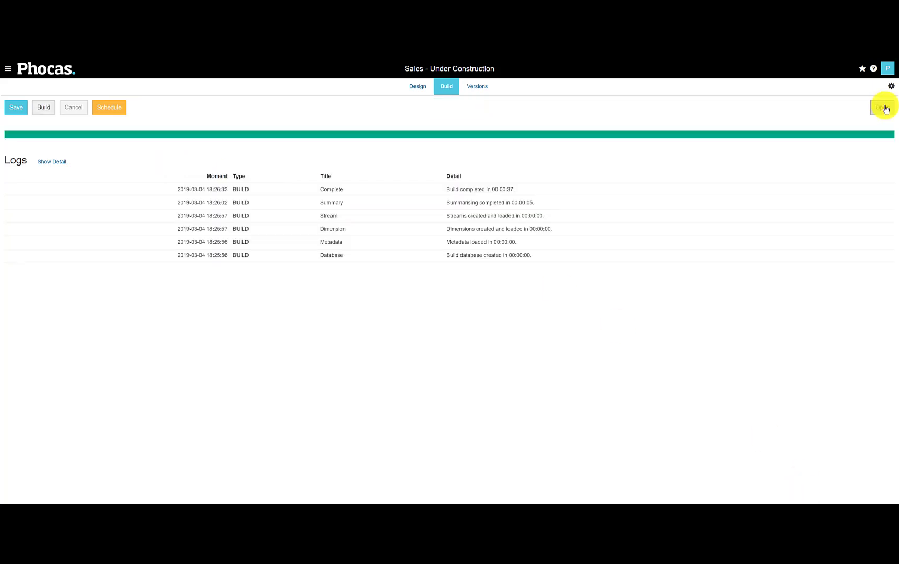
click(884, 107)
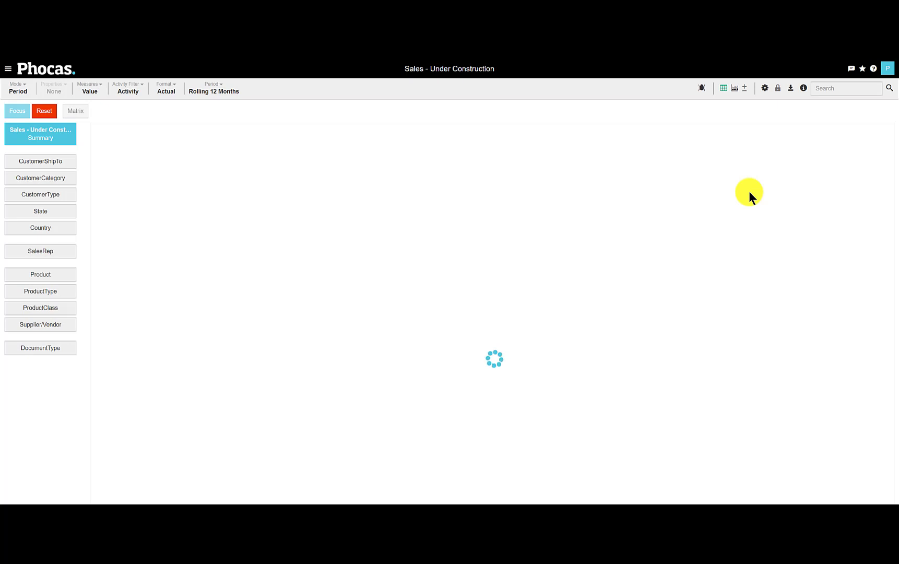
List 2016 sales by CustomerShipTo, adding the Address1, Address2, City, PostalCode, PhoneNumber, Email and ContactPerson properties
click(36, 137)
click(34, 165)
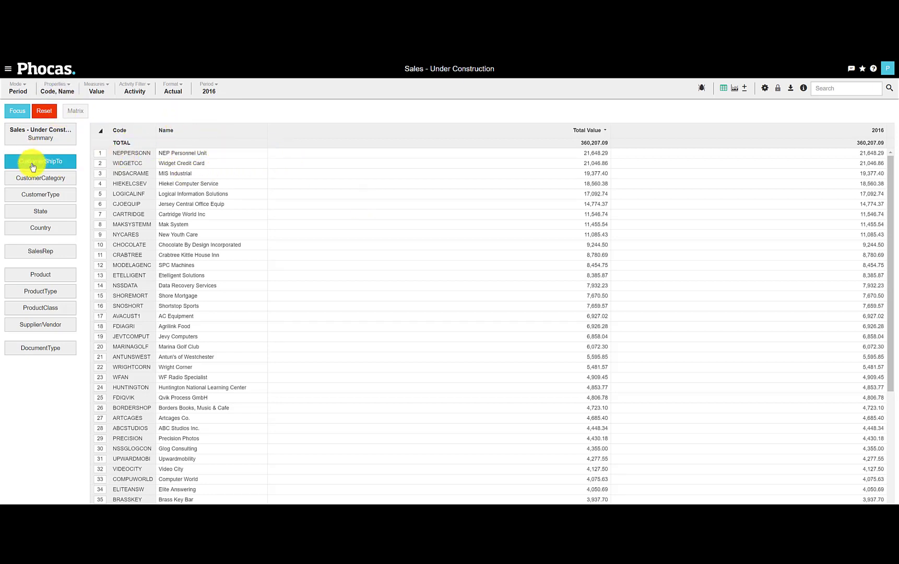
click(48, 89)
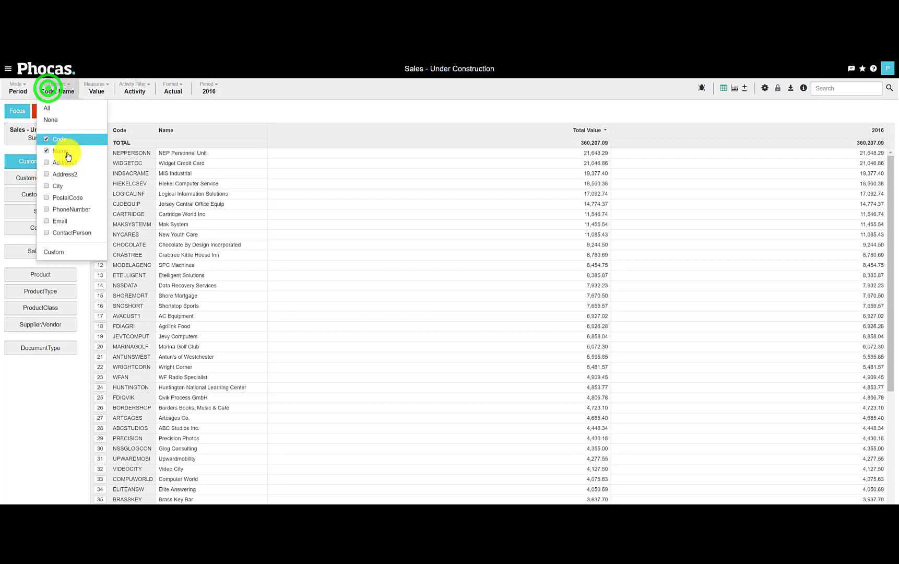
click(67, 163)
click(67, 174)
click(67, 185)
click(69, 197)
click(71, 210)
click(201, 113)
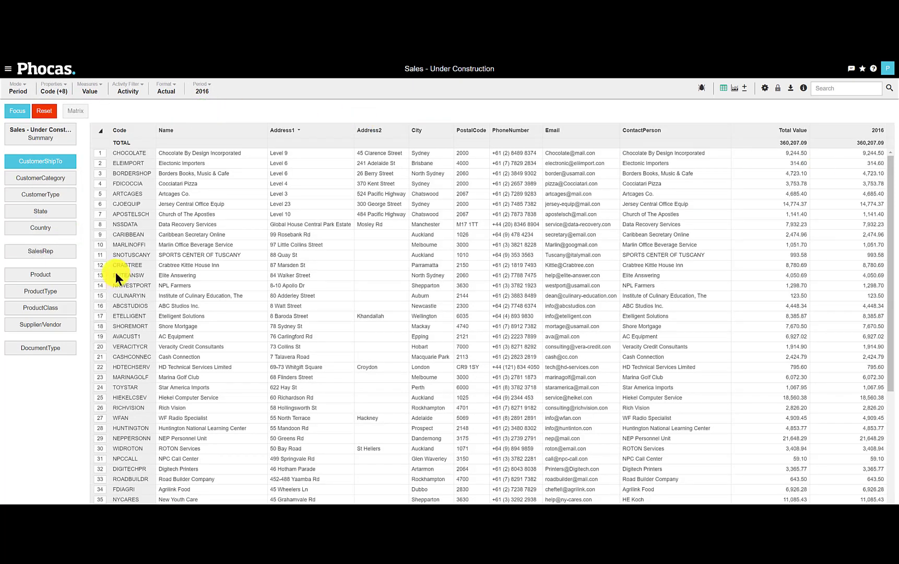
View the 2016 sales by SalesRep and check the properties available for that dimension
click(47, 251)
click(55, 90)
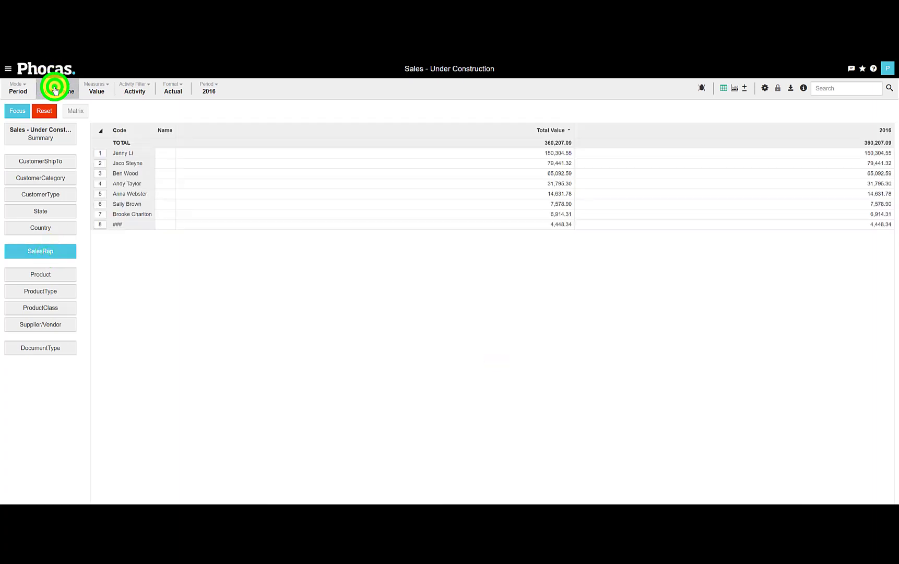
click(51, 137)
click(236, 304)
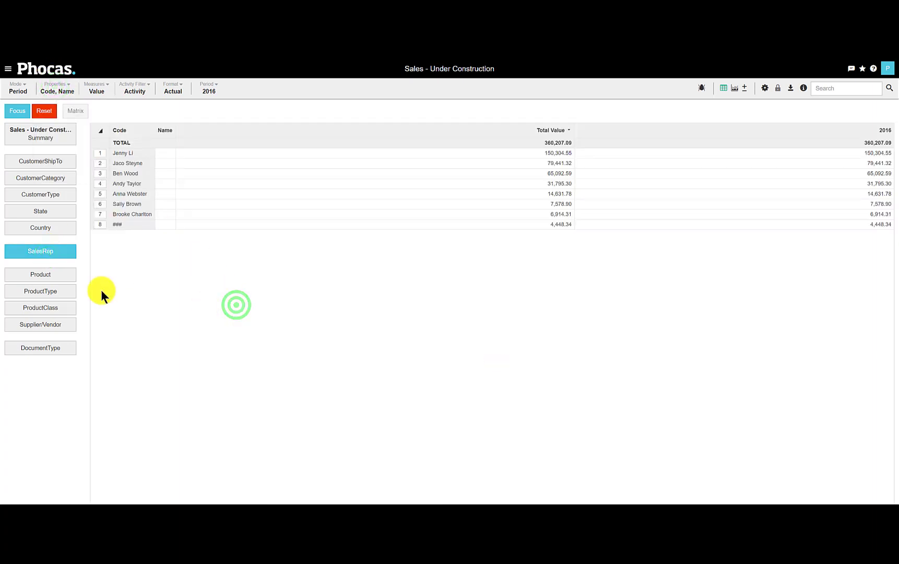
List the 2016 sales by Product and add the Cost, Quantity and Profit measures alongside Value
click(62, 278)
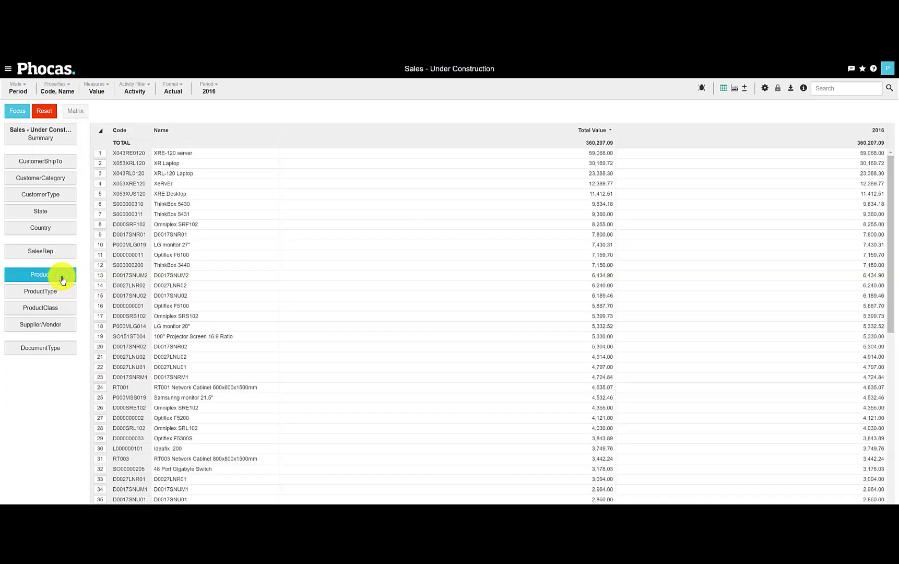
click(52, 89)
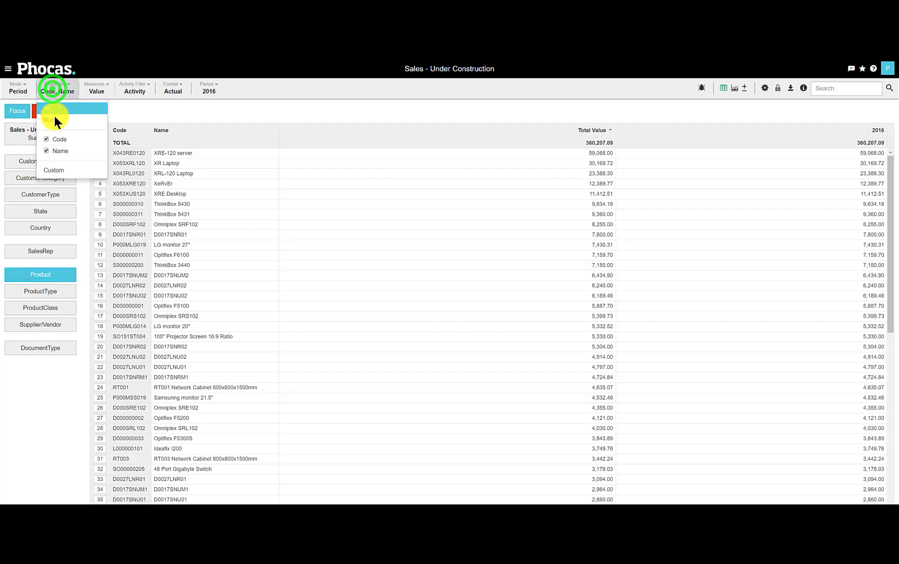
click(92, 90)
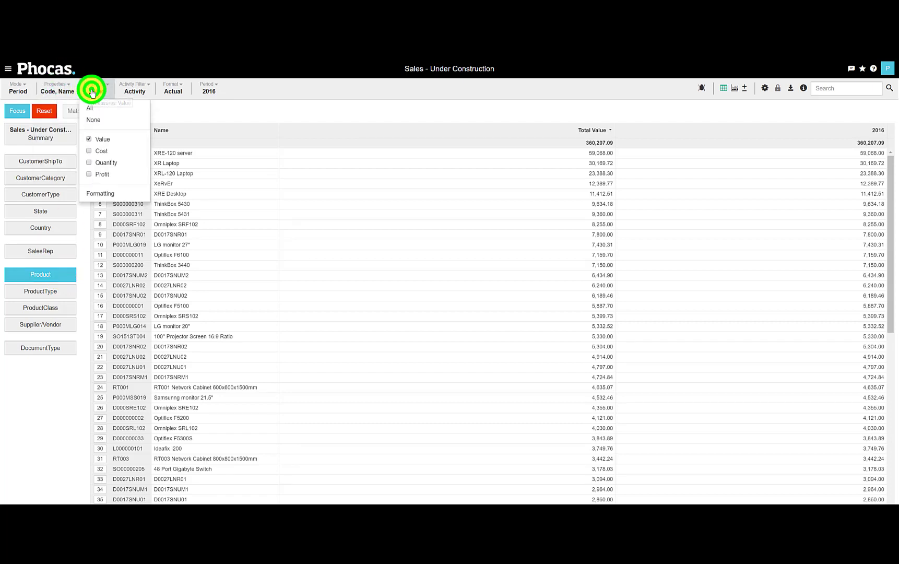
click(97, 152)
click(100, 162)
click(107, 173)
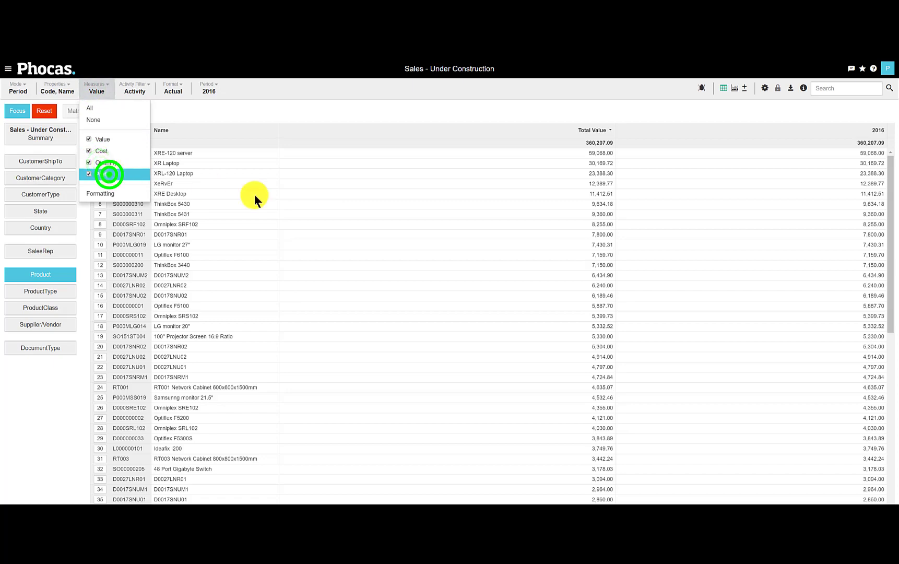
click(334, 209)
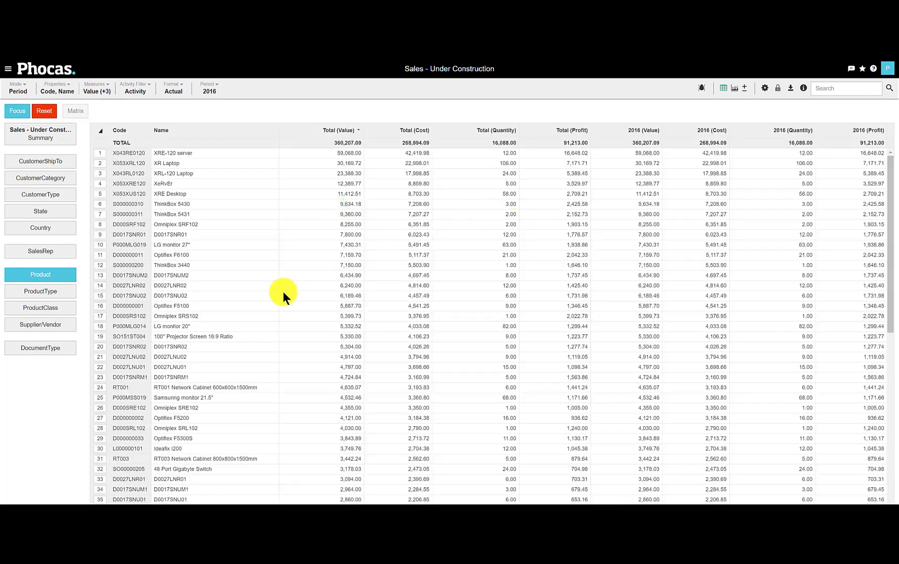
View the 2016 sales by DocumentType, return to CustomerShipTo and check which properties that dimension offers
click(53, 347)
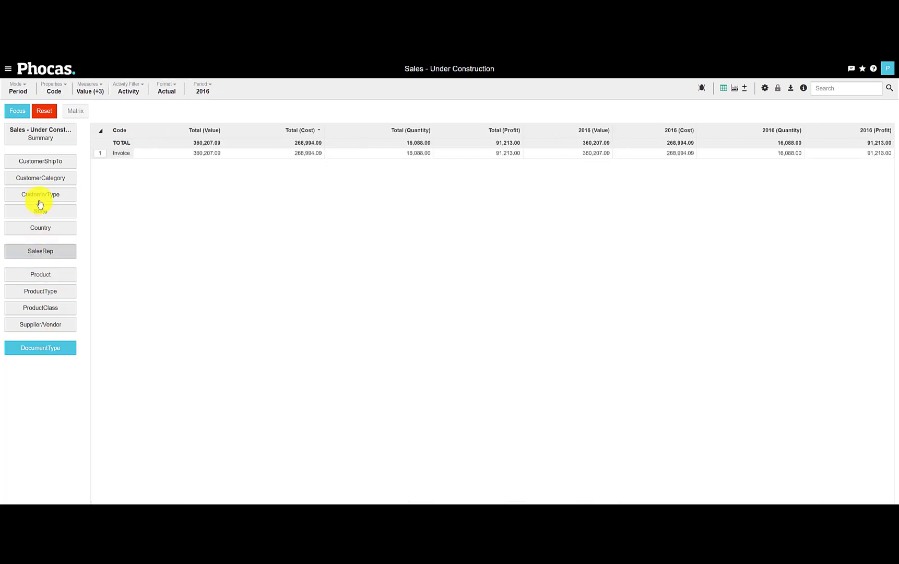
click(46, 159)
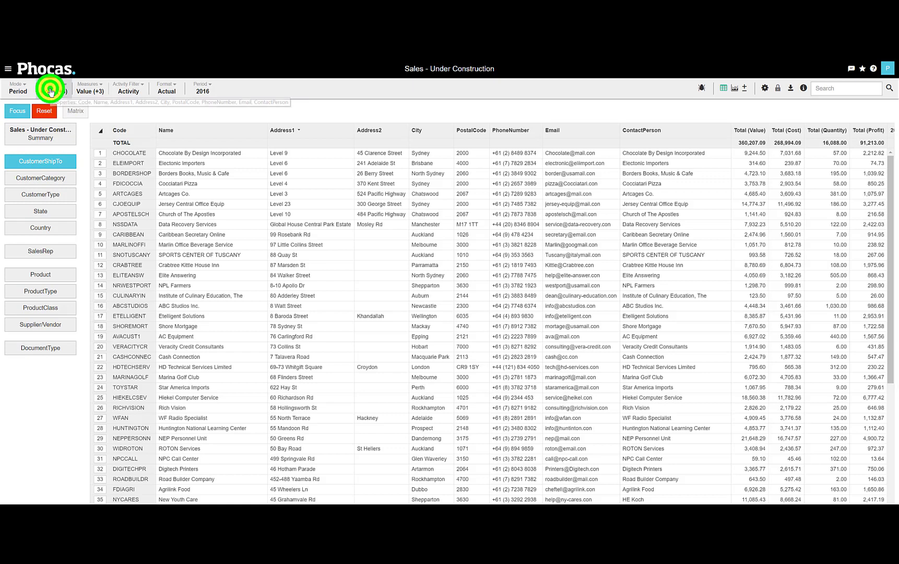
click(51, 92)
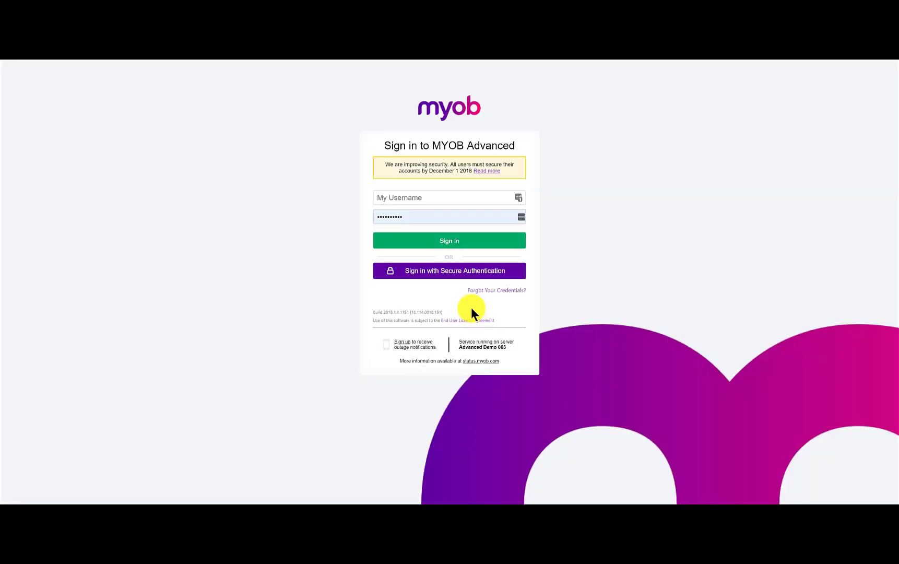
Switch to MYOB Advanced, sign in and open the PH-Customer generic inquiry
click(429, 242)
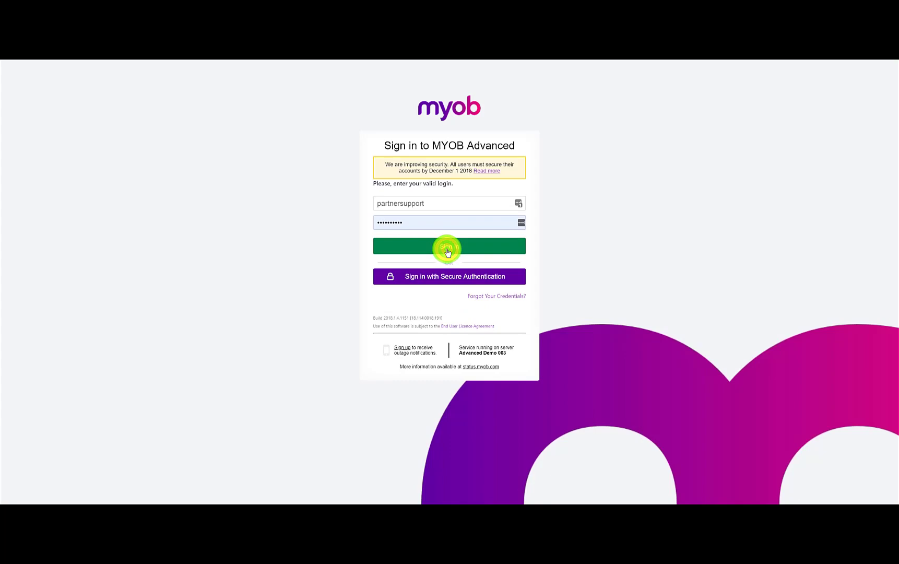
click(447, 246)
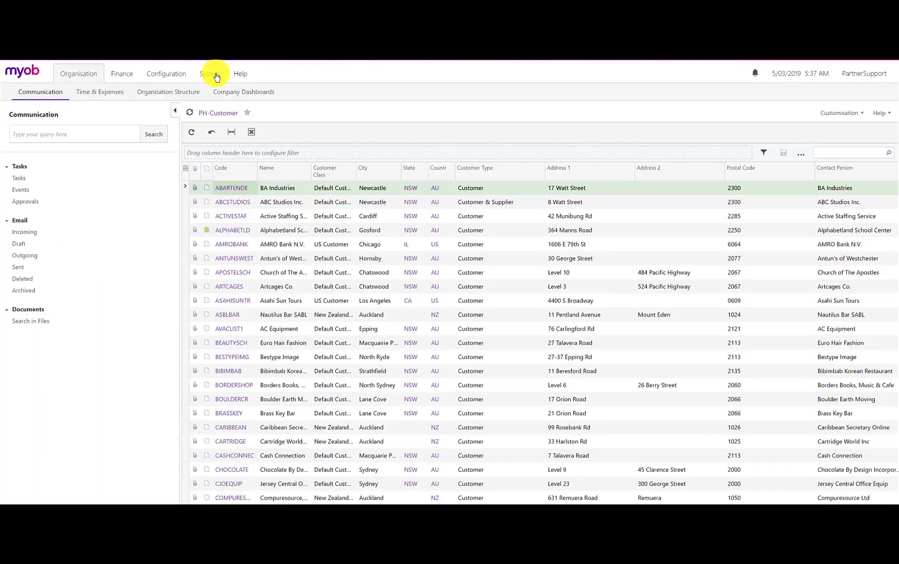
click(213, 74)
click(178, 92)
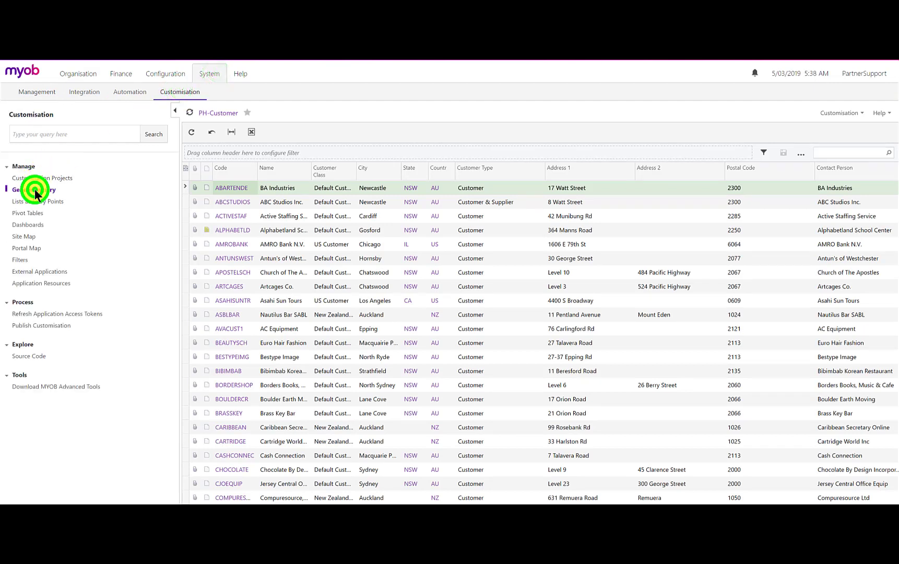
click(35, 188)
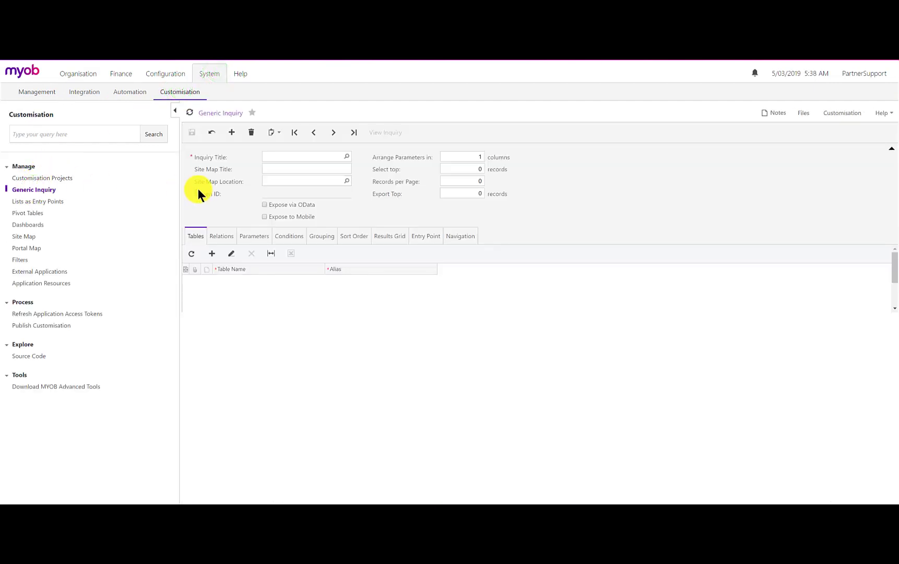
click(346, 157)
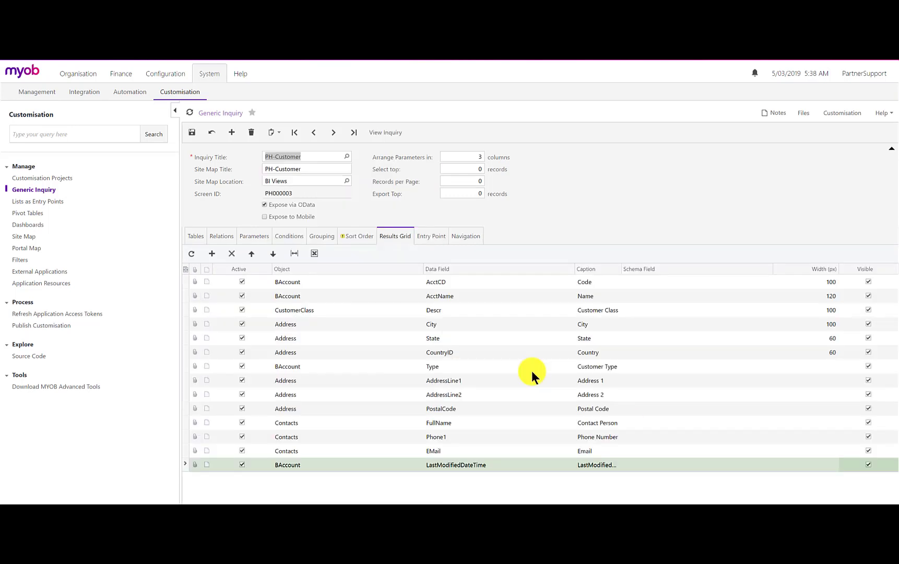
click(302, 155)
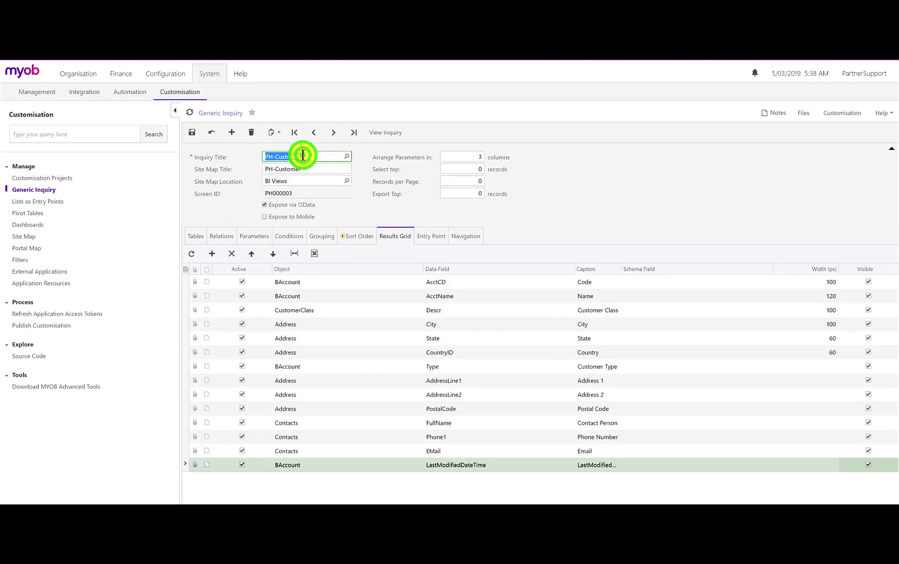
drag(303, 155, 276, 155)
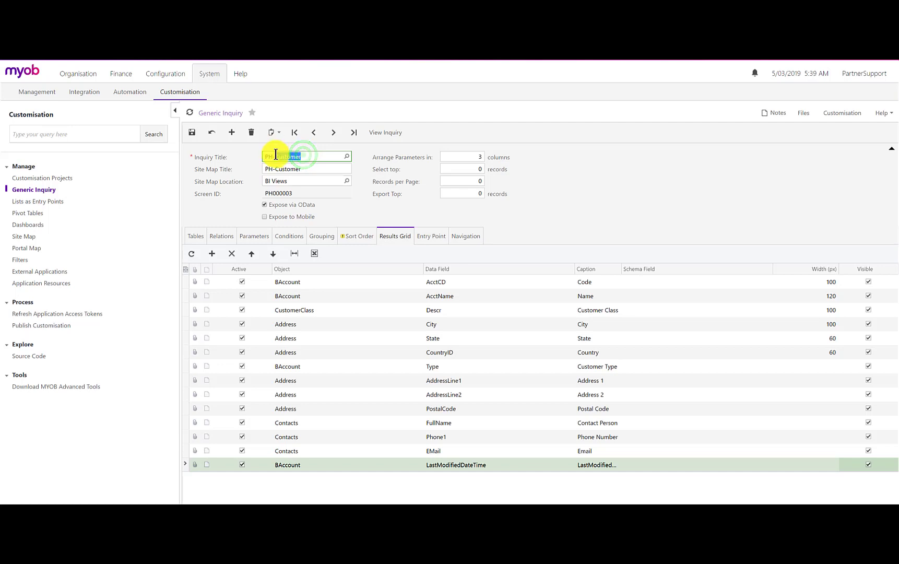
Add the BAccount Status field to the PH-Customer results grid with the caption Customer Status and save the inquiry
click(213, 254)
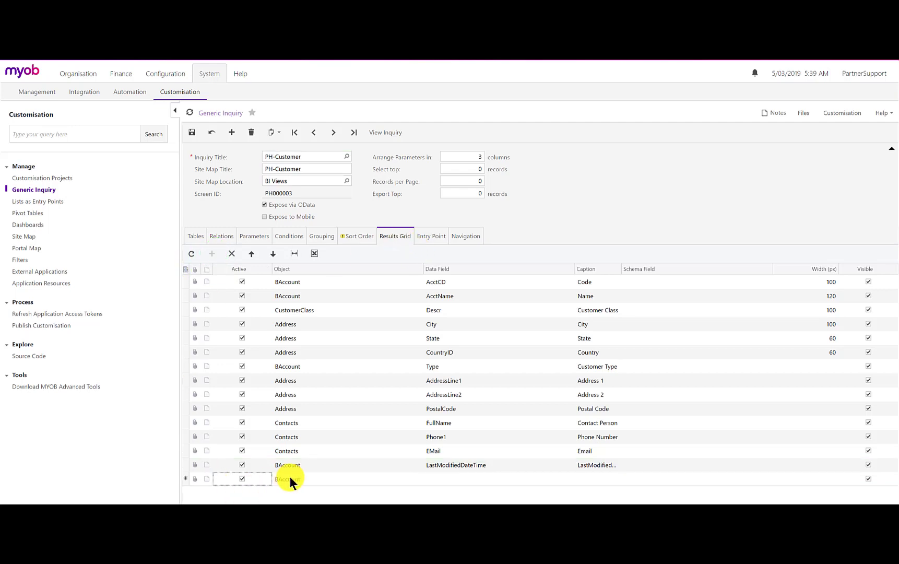
click(460, 479)
click(577, 479)
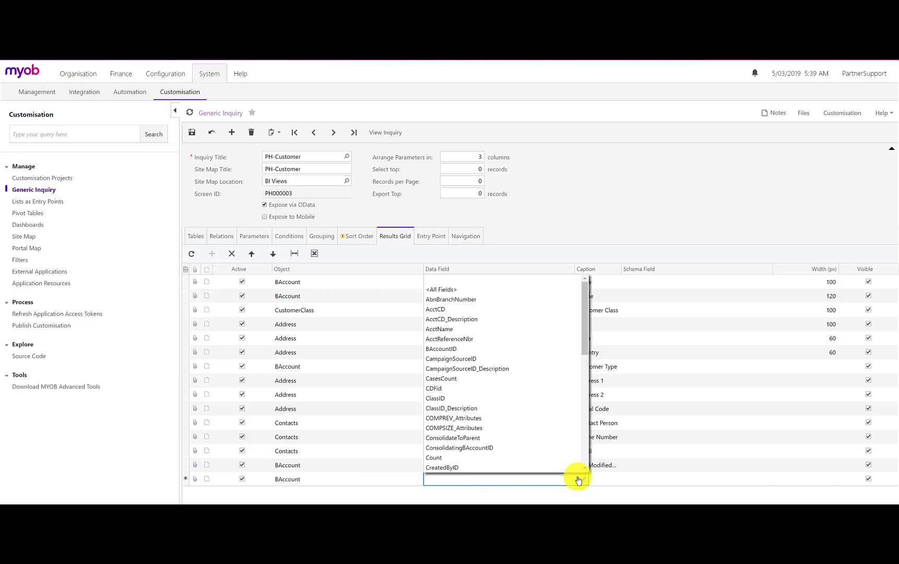
drag(585, 345, 589, 447)
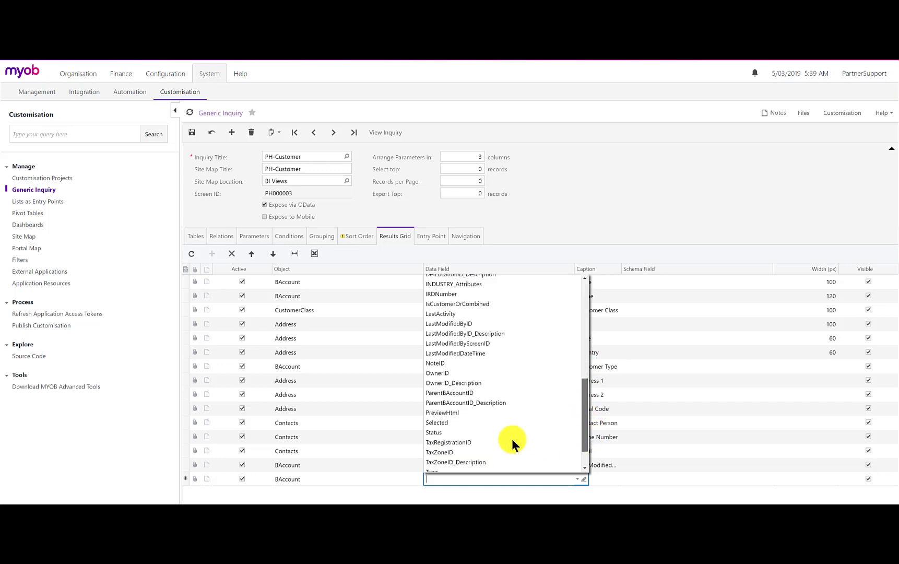
click(476, 432)
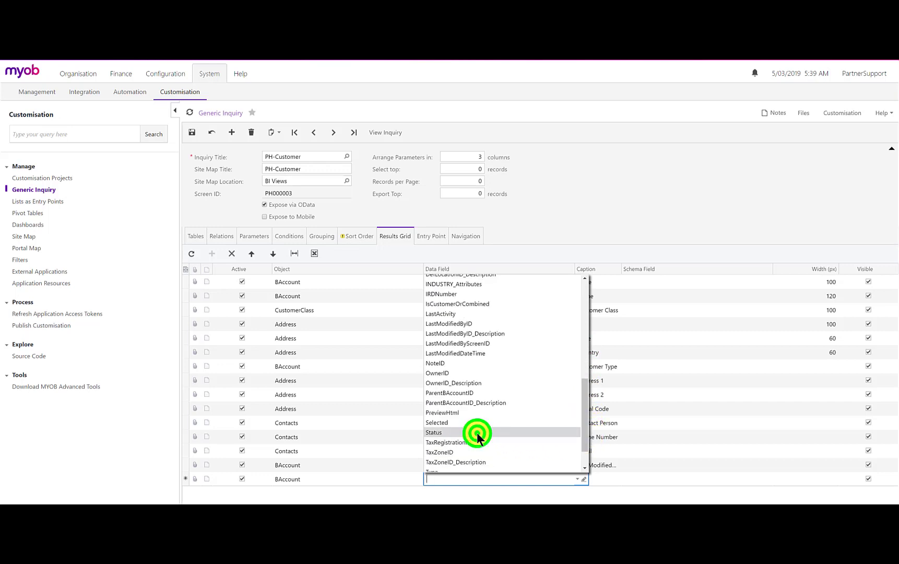
click(634, 480)
click(595, 480)
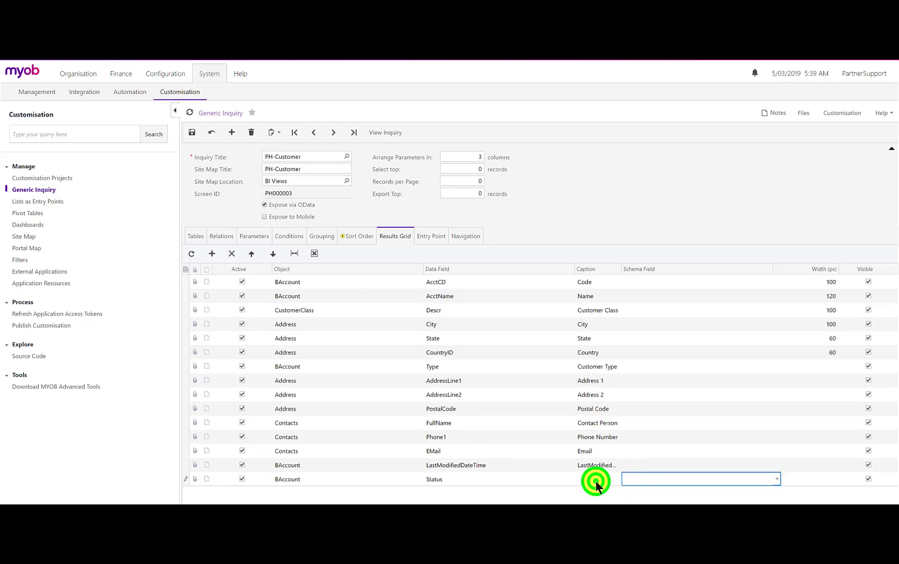
text(Custo)
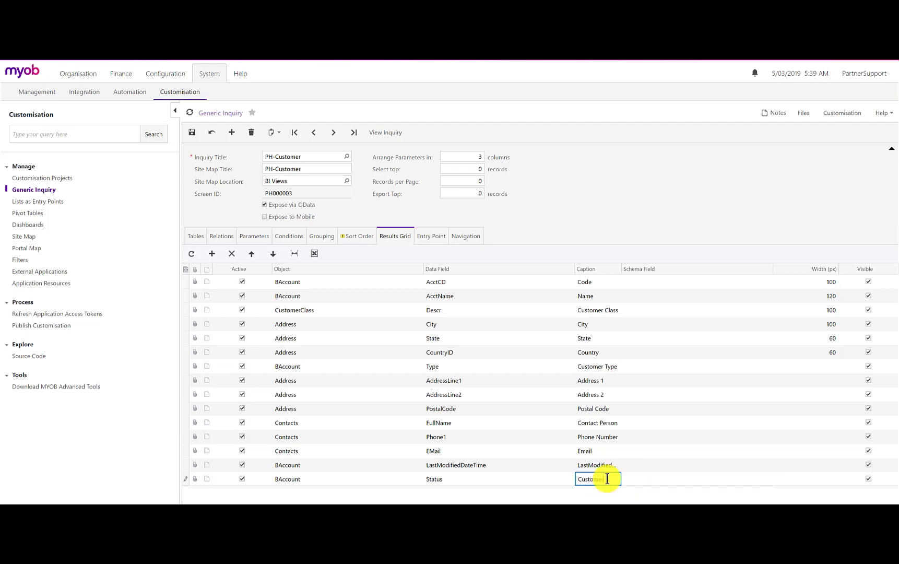
text(mer Status)
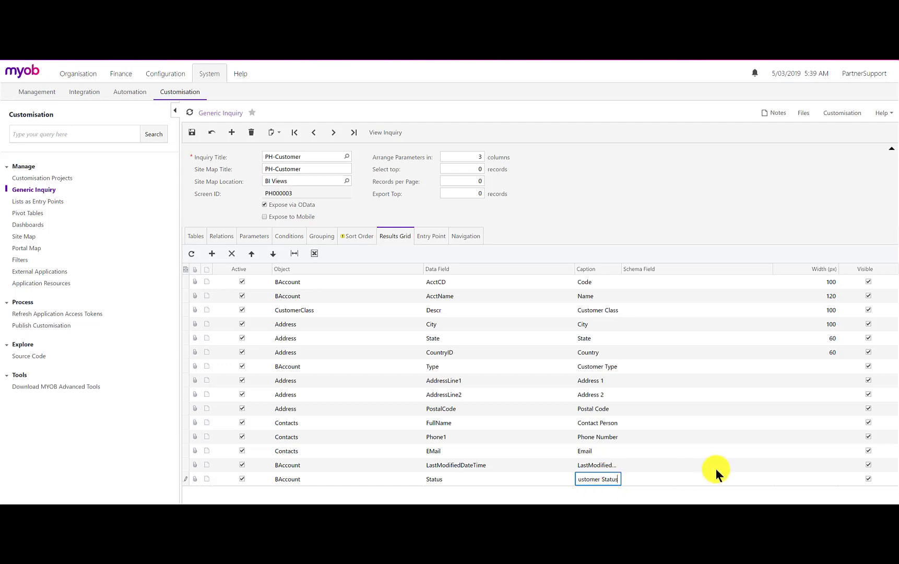
click(869, 478)
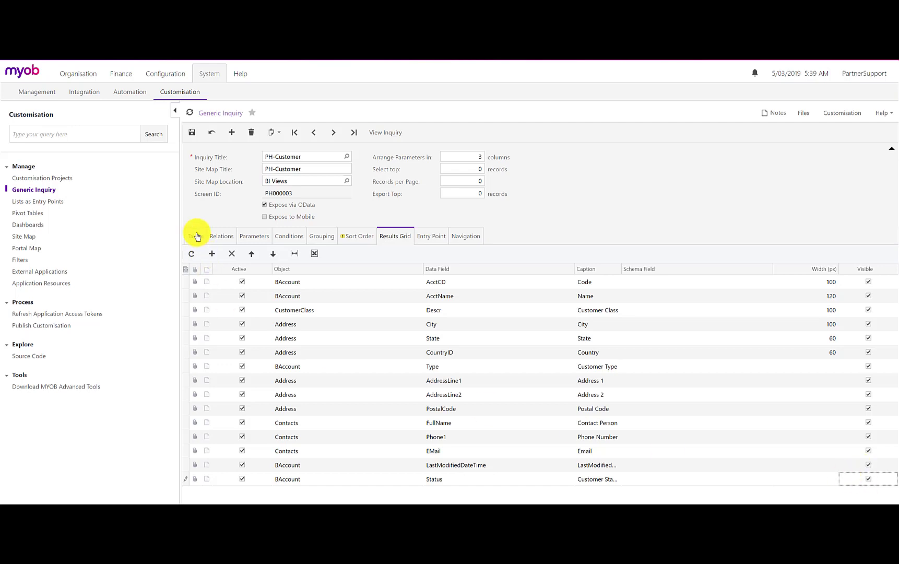
click(191, 133)
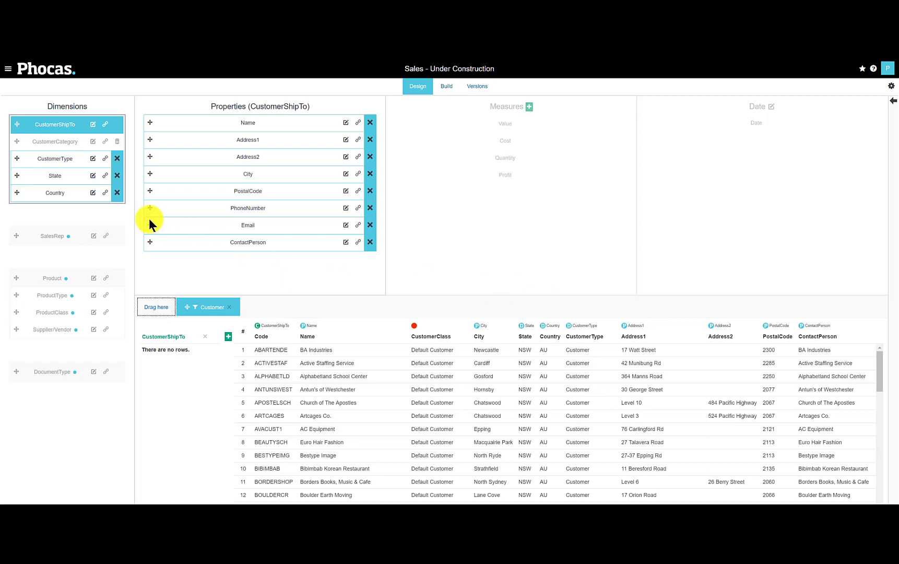
In the Phocas Sales design, add the CustomerStatus column as a property of the CustomerShipTo dimension and start building the database
click(56, 123)
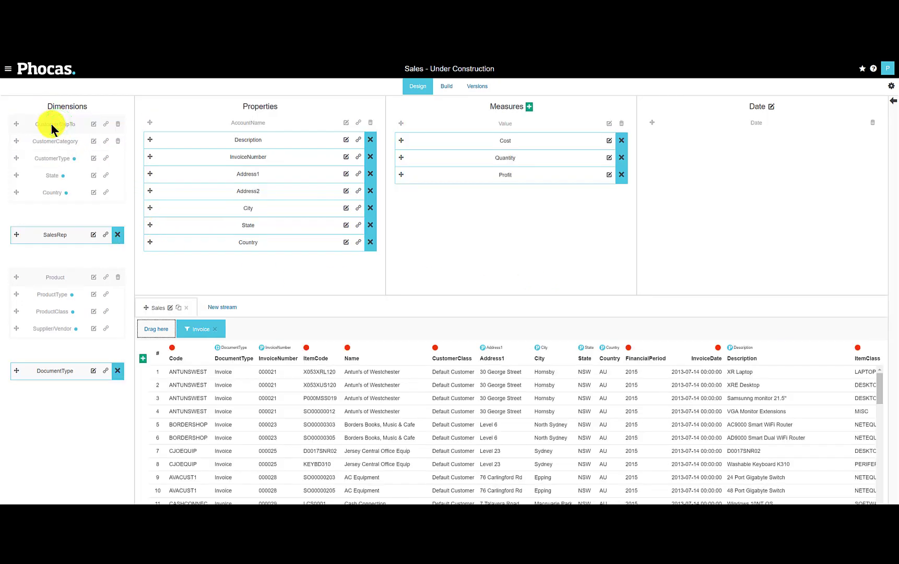
click(52, 123)
scroll(558, 417, right, 5)
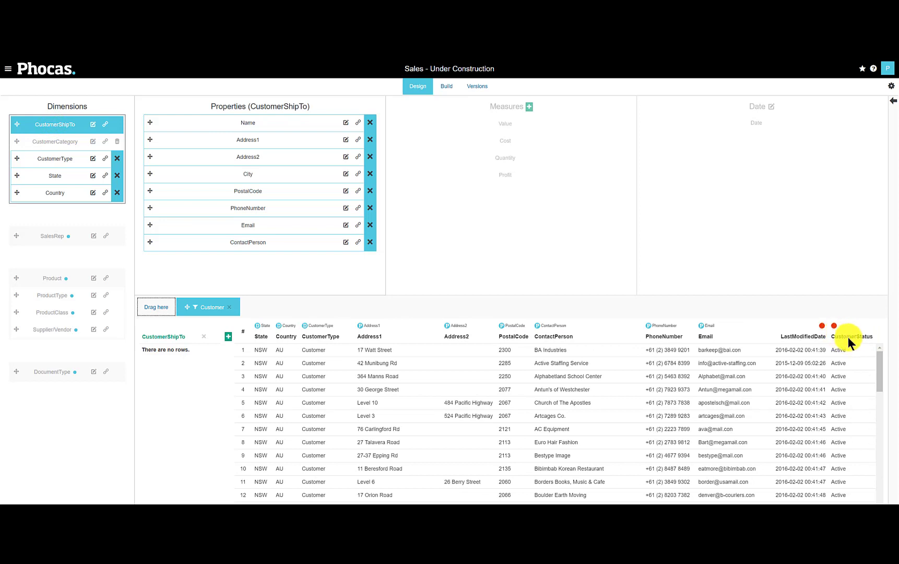
drag(833, 325, 314, 272)
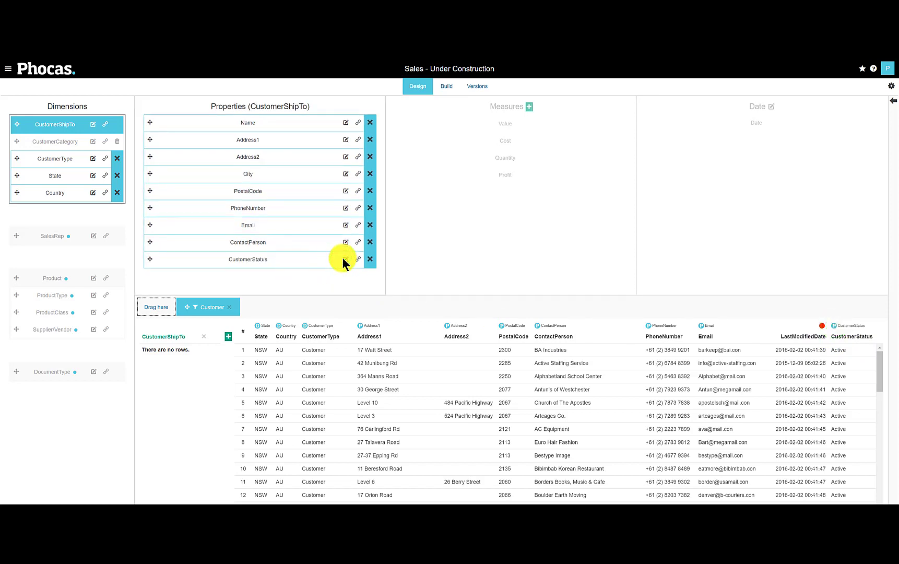
click(446, 86)
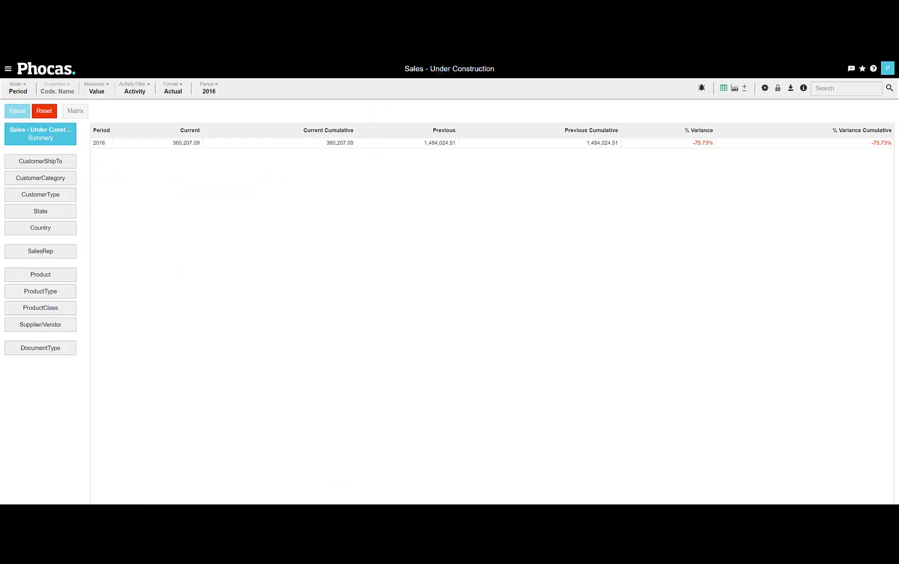
List the 2016 sales by CustomerShipTo with the CustomerStatus property added and review the listed customers
click(50, 166)
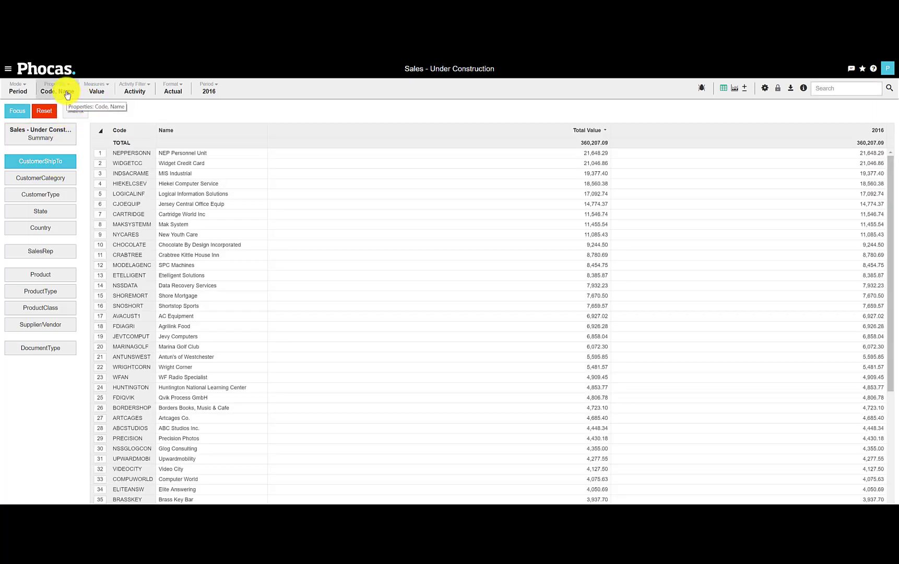
click(66, 91)
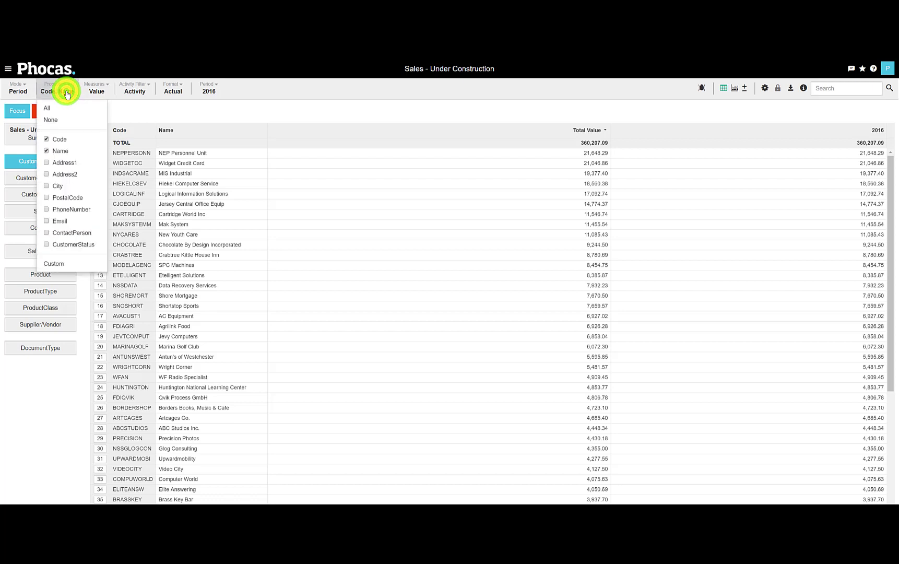
right_click(45, 246)
click(45, 245)
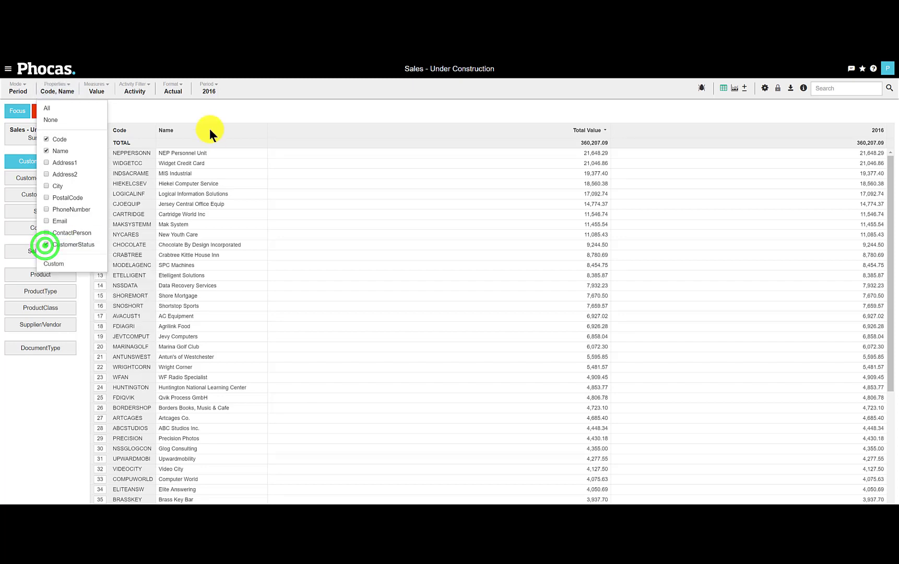
click(209, 111)
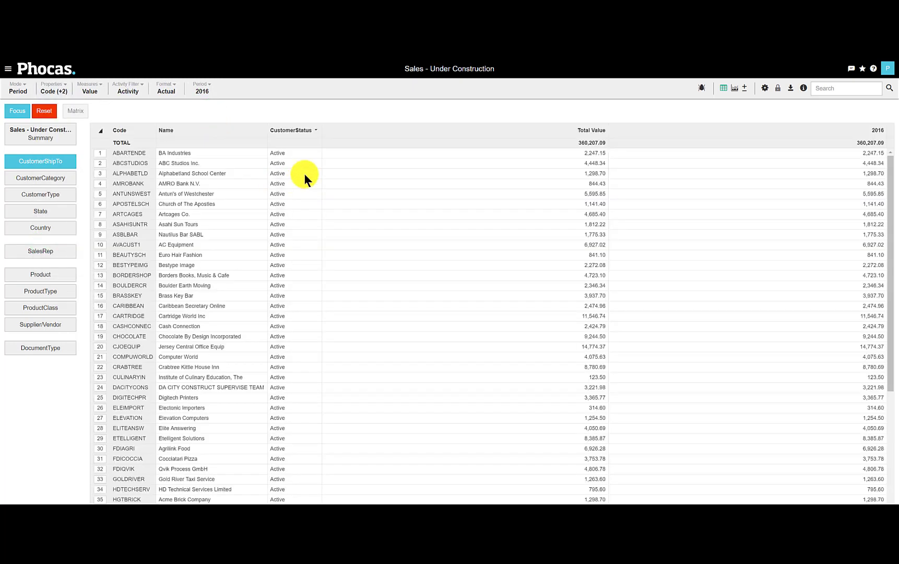
scroll(310, 172, down, 6)
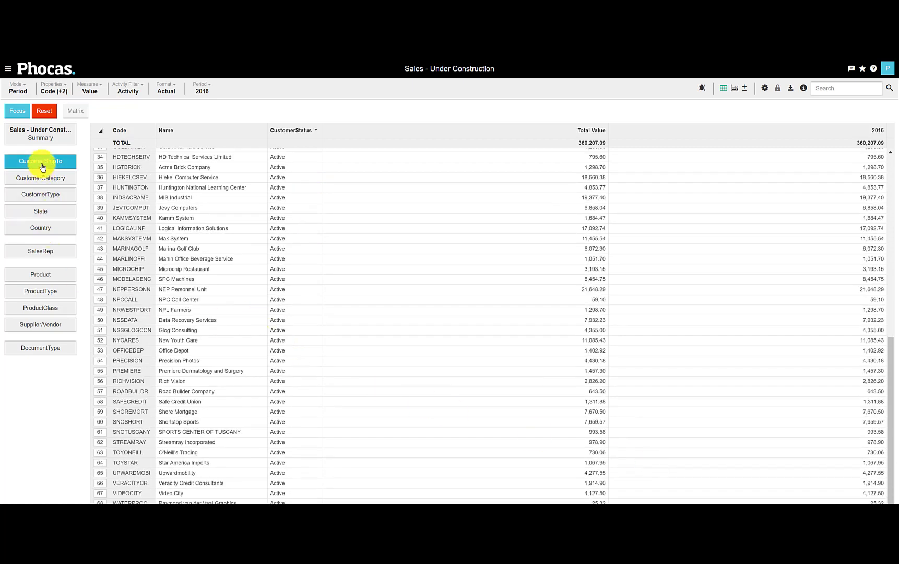
click(50, 91)
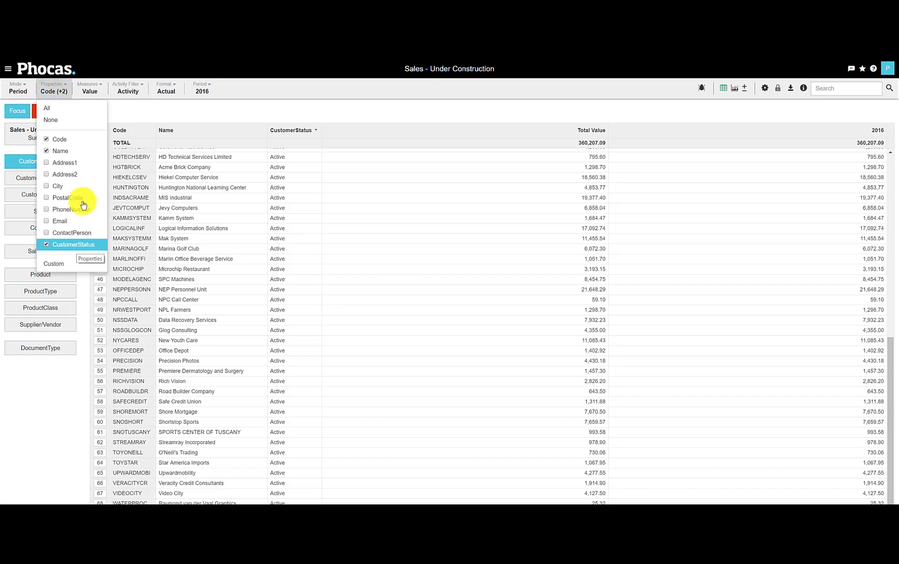
click(136, 109)
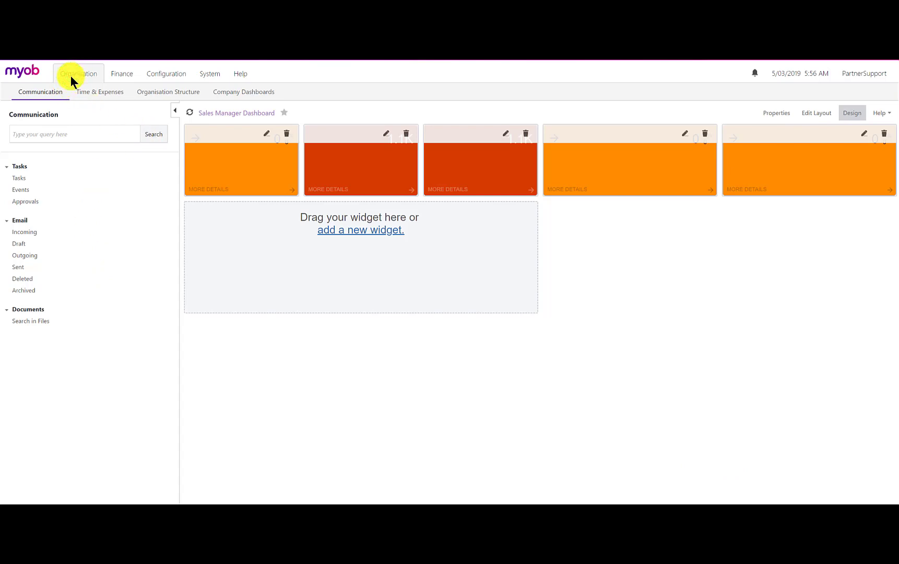
Open the company's Sales Manager Dashboard for design and start adding an Embedded Page widget in the empty area below the KPI tiles
click(241, 94)
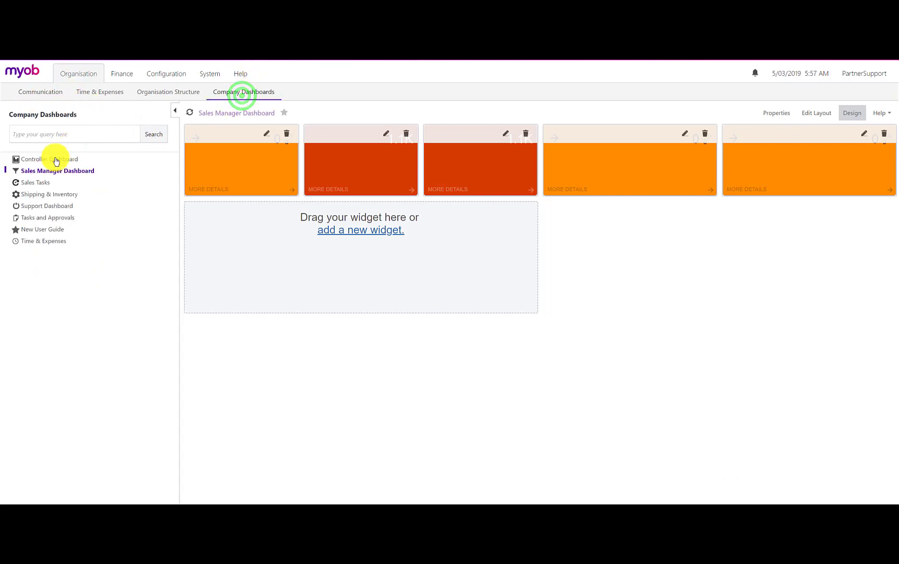
click(46, 177)
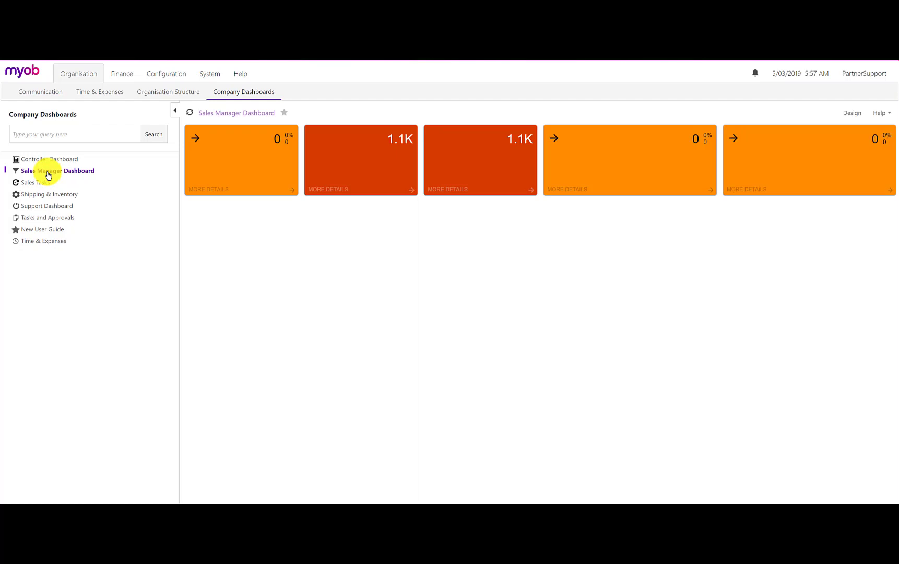
click(851, 112)
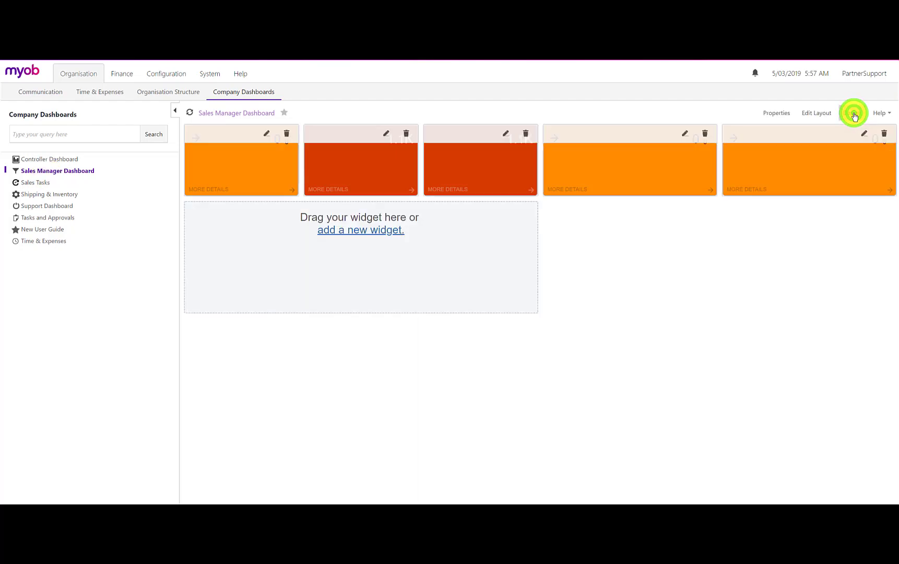
click(381, 234)
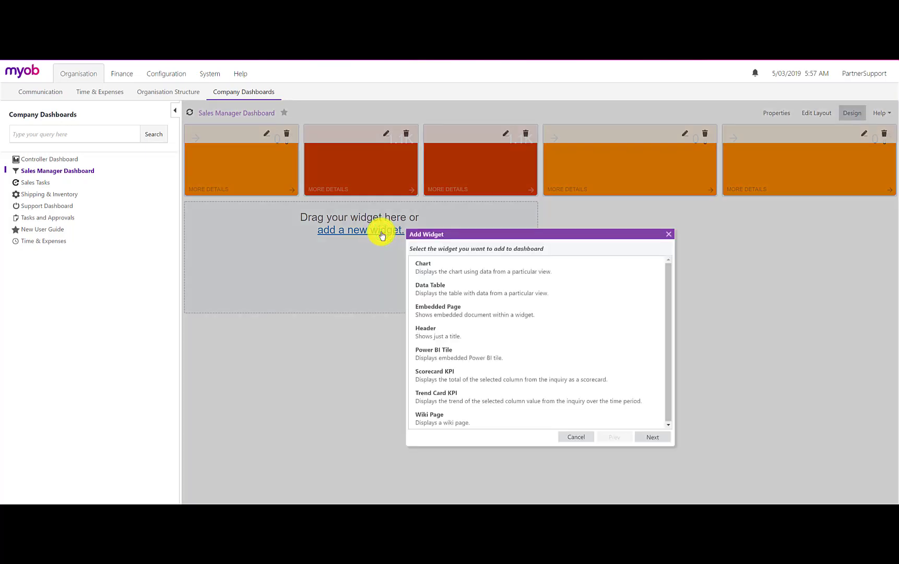
click(438, 311)
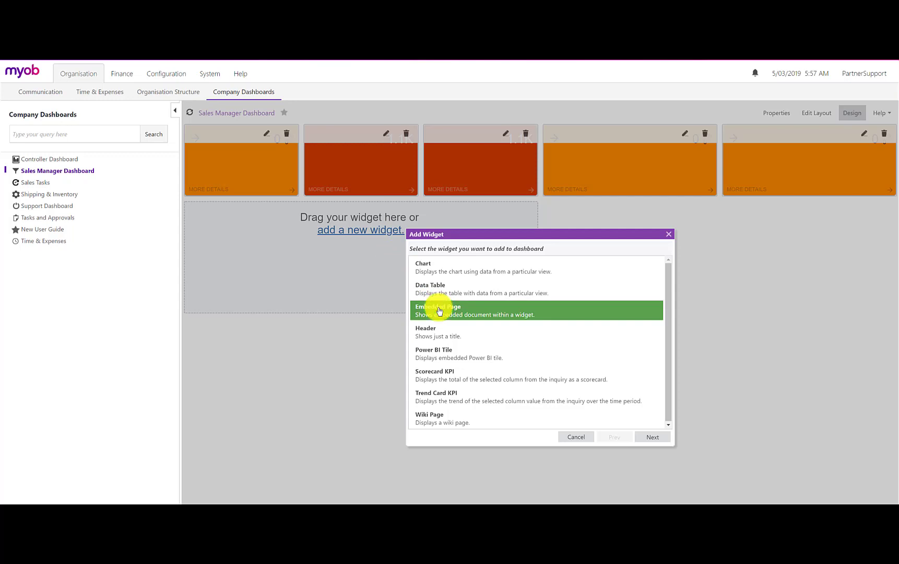
click(644, 437)
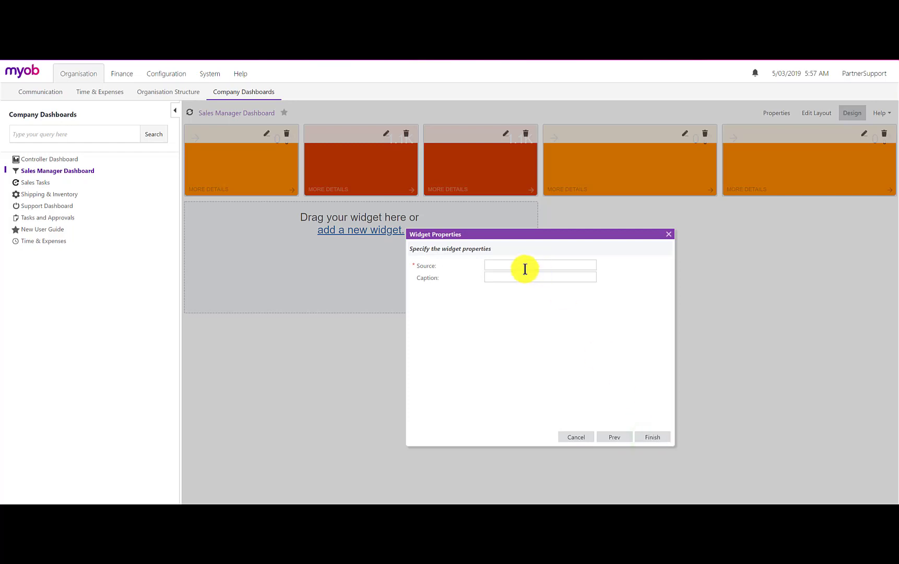
Create the widget with the copied Phocas database query URL as source and the caption Phocas Sales, and enlarge it across the dashboard's width
click(506, 265)
key(ctrl+v)
drag(506, 265, 607, 266)
click(493, 264)
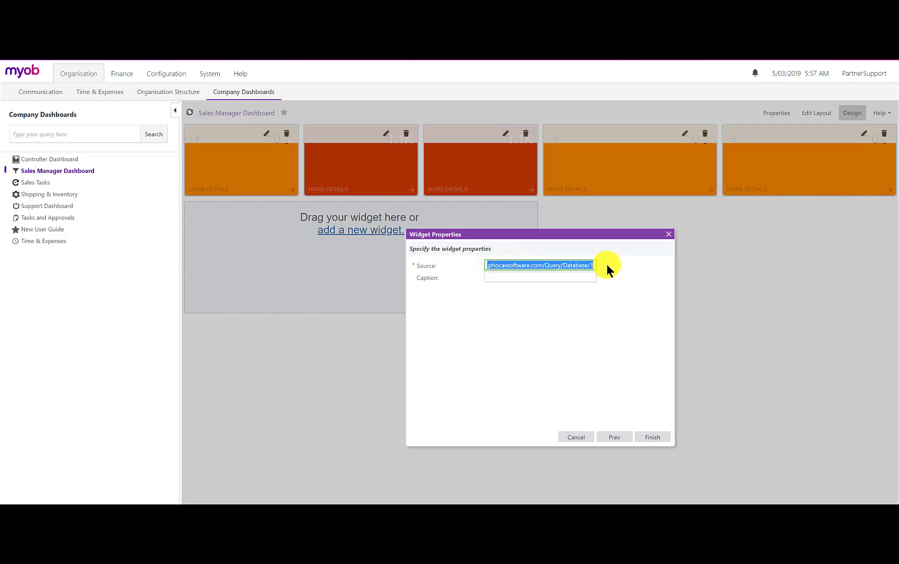
click(507, 277)
text(Pho)
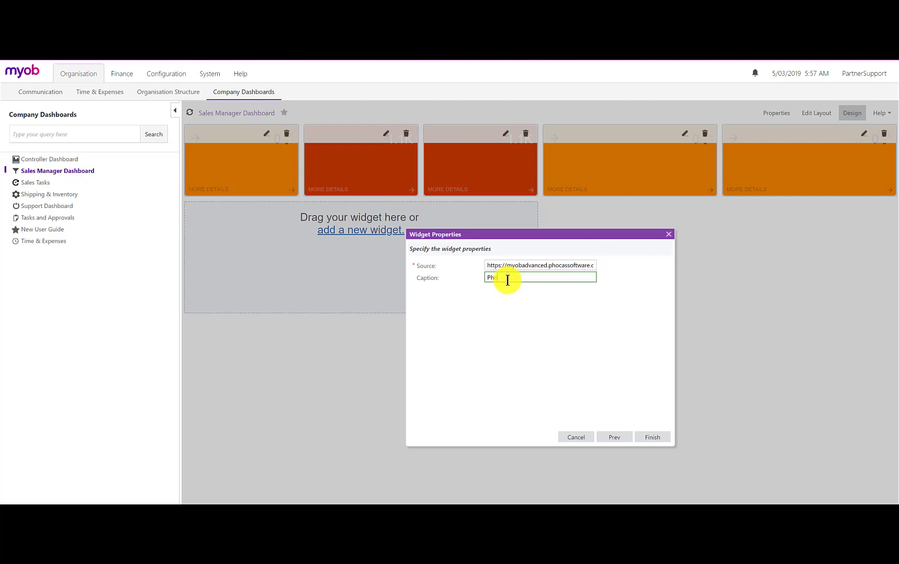
text(cas Sales)
click(649, 436)
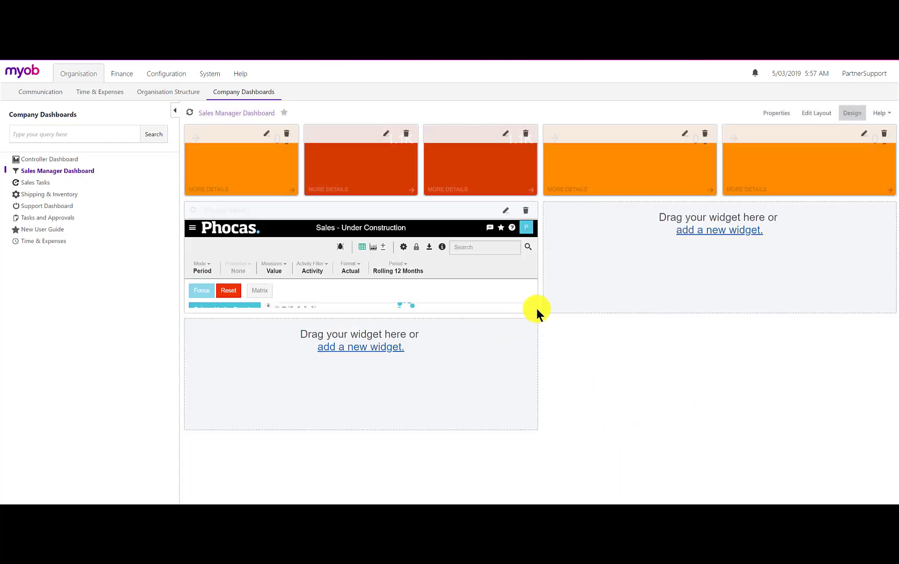
drag(537, 312, 746, 435)
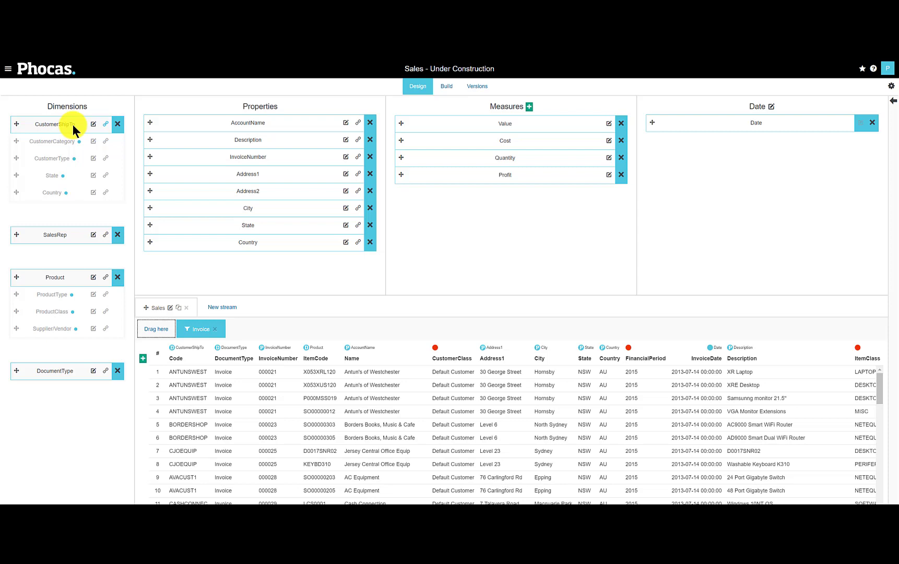
In the Phocas Sales design, review the name and URL of the CustomerShipTo dimension's MYOB customer Details link and save the links
click(107, 123)
drag(389, 308, 409, 308)
click(357, 308)
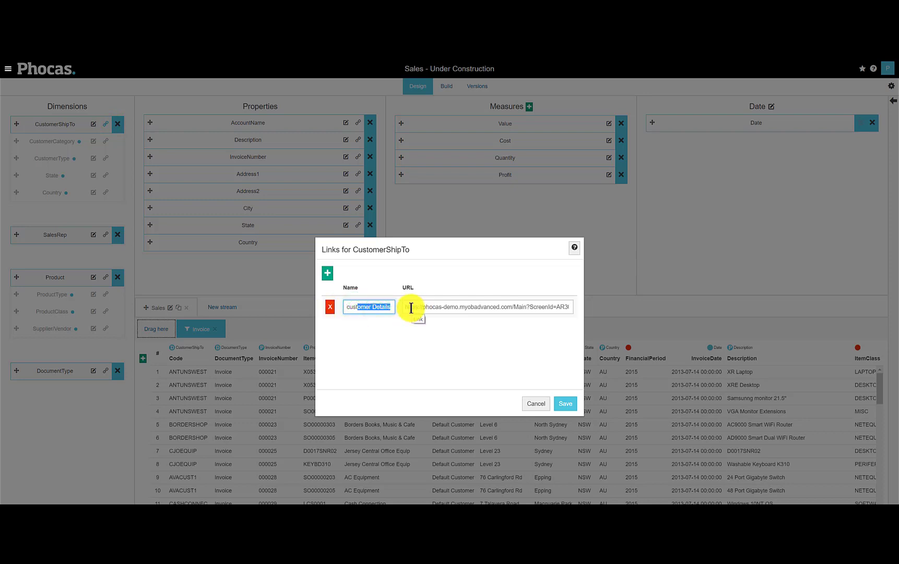
drag(559, 307, 567, 312)
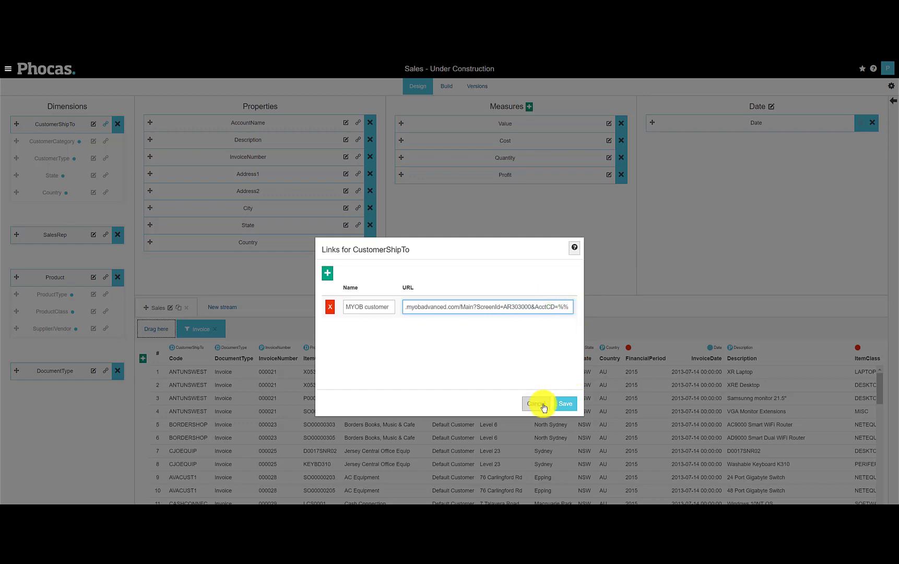
click(565, 403)
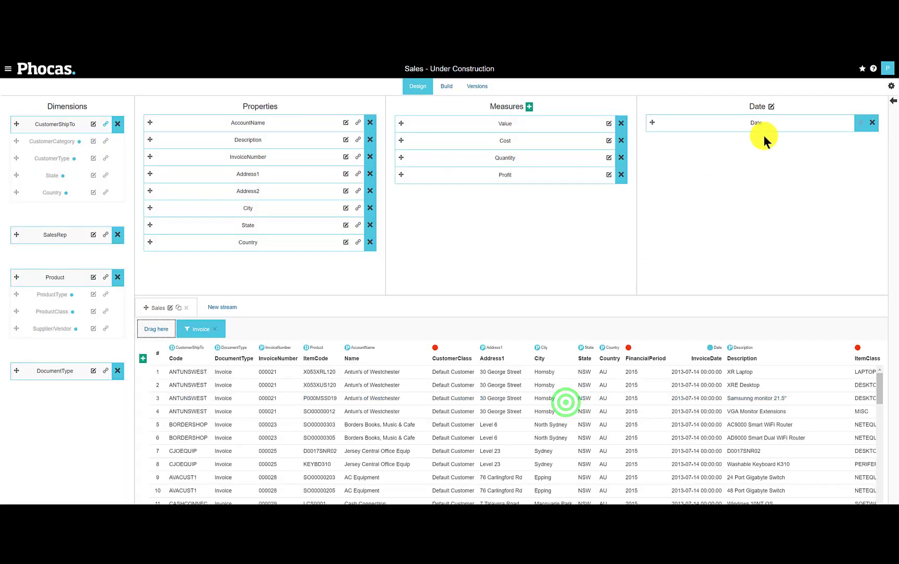
Open the built Sales database, list the 2016 sales by CustomerShipTo and follow the CHOCOLATE customer's link to its MYOB record
click(450, 89)
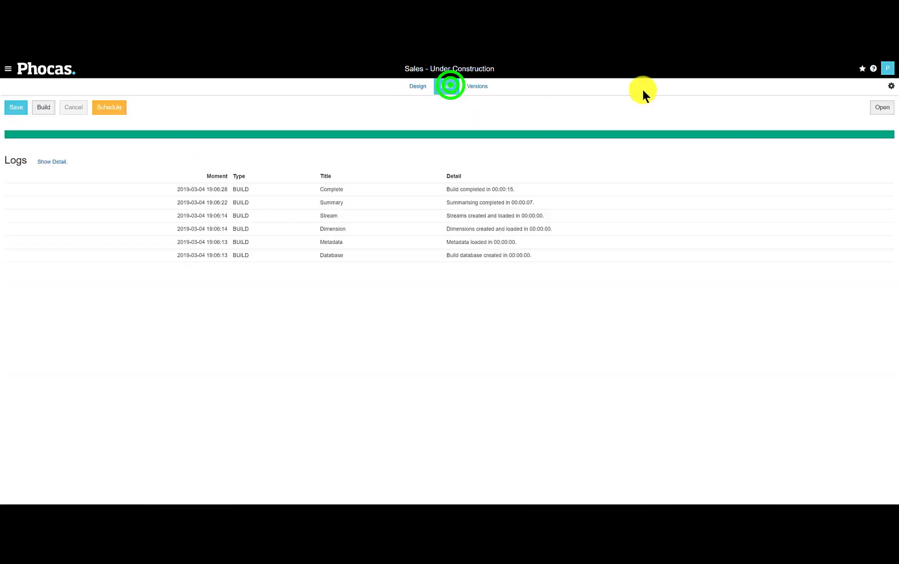
click(879, 108)
click(64, 161)
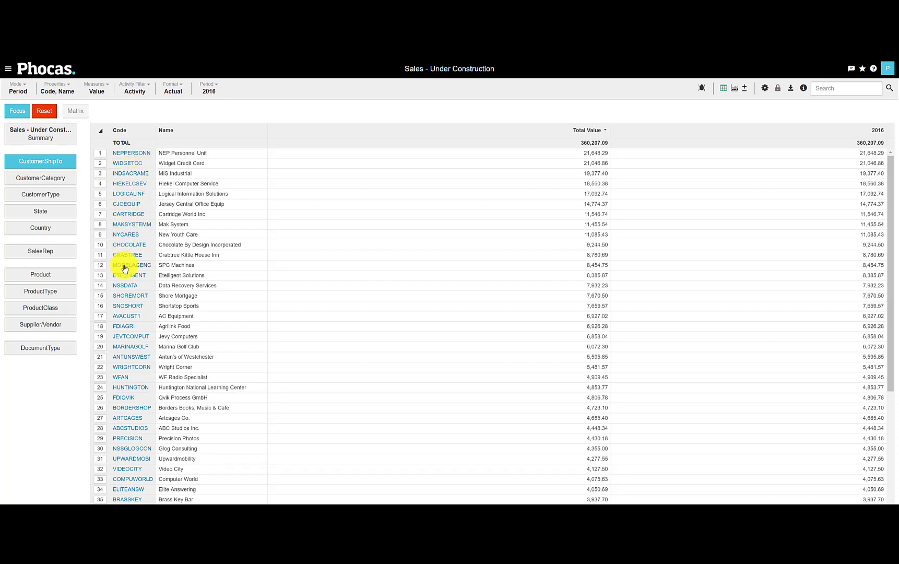
click(127, 244)
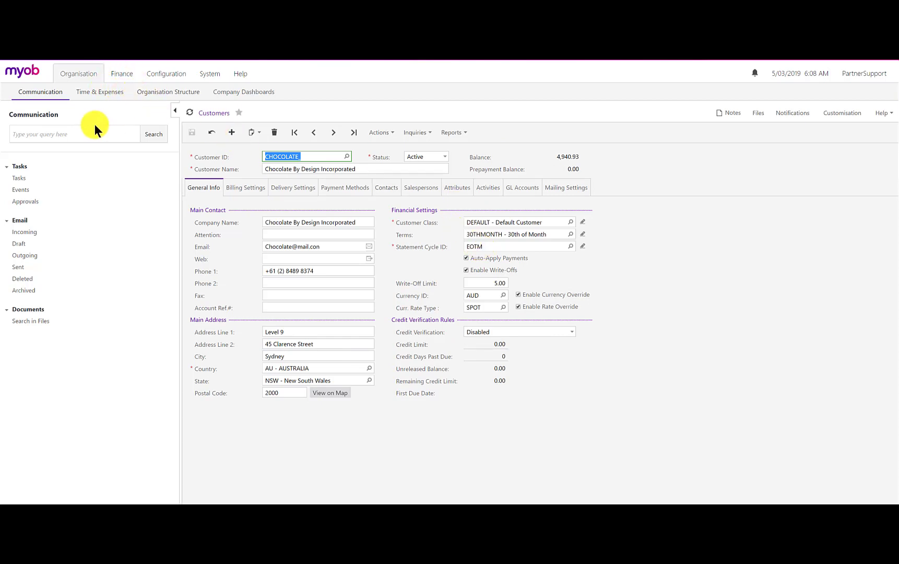
Return to the Sales Manager Dashboard in MYOB, list the embedded Phocas sales by CustomerShipTo and follow the CHOCOLATE customer's link
click(231, 92)
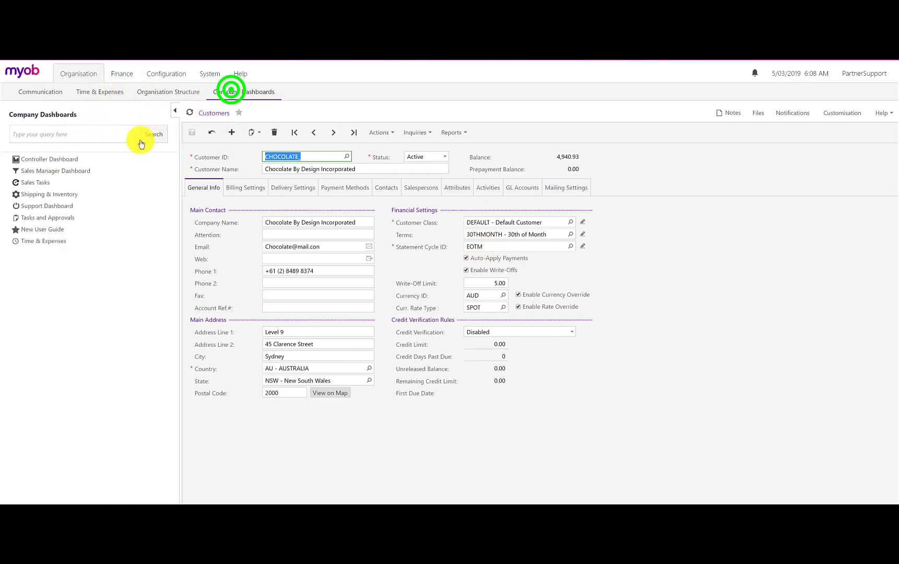
click(48, 171)
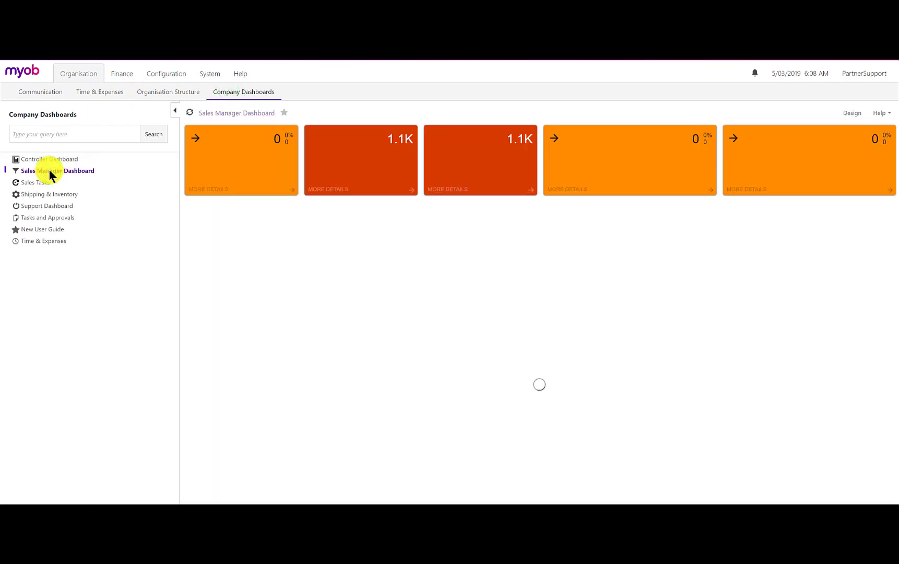
click(232, 323)
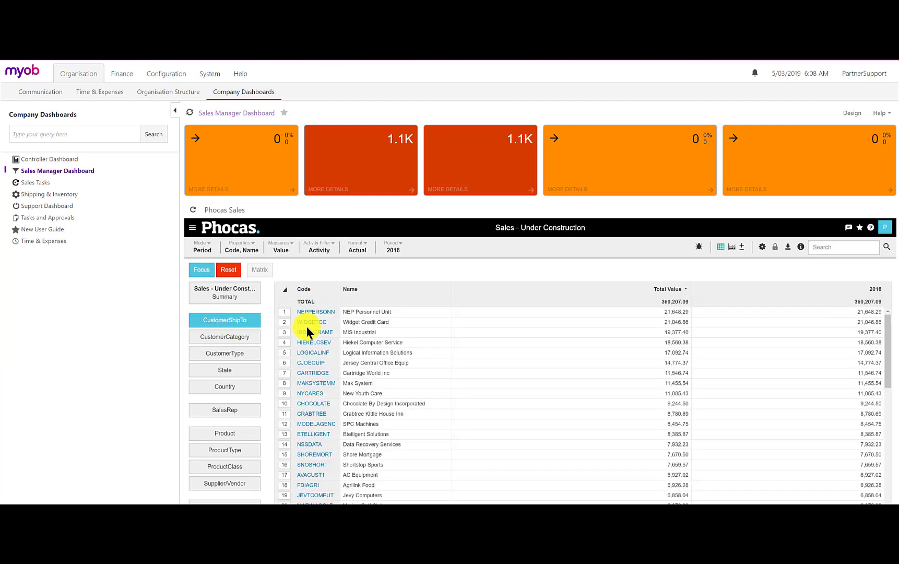
click(312, 403)
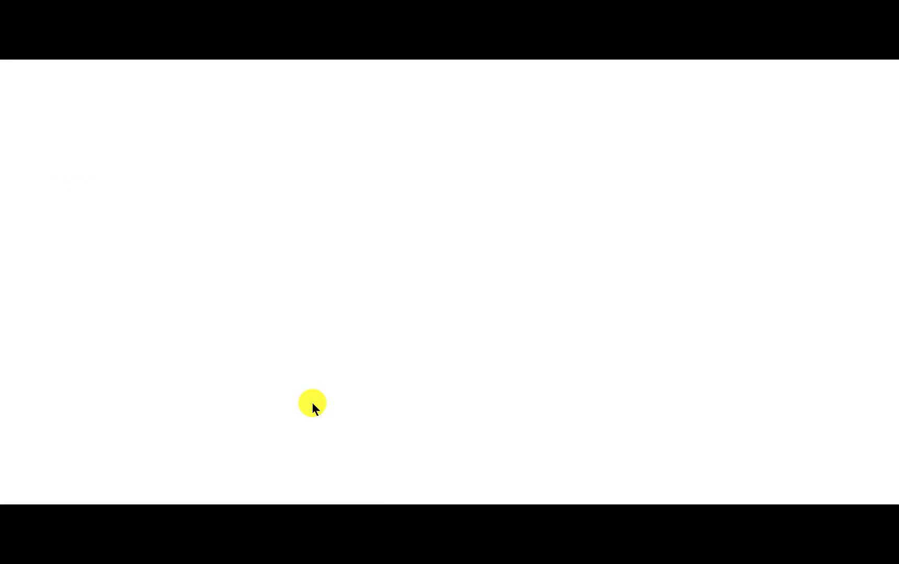